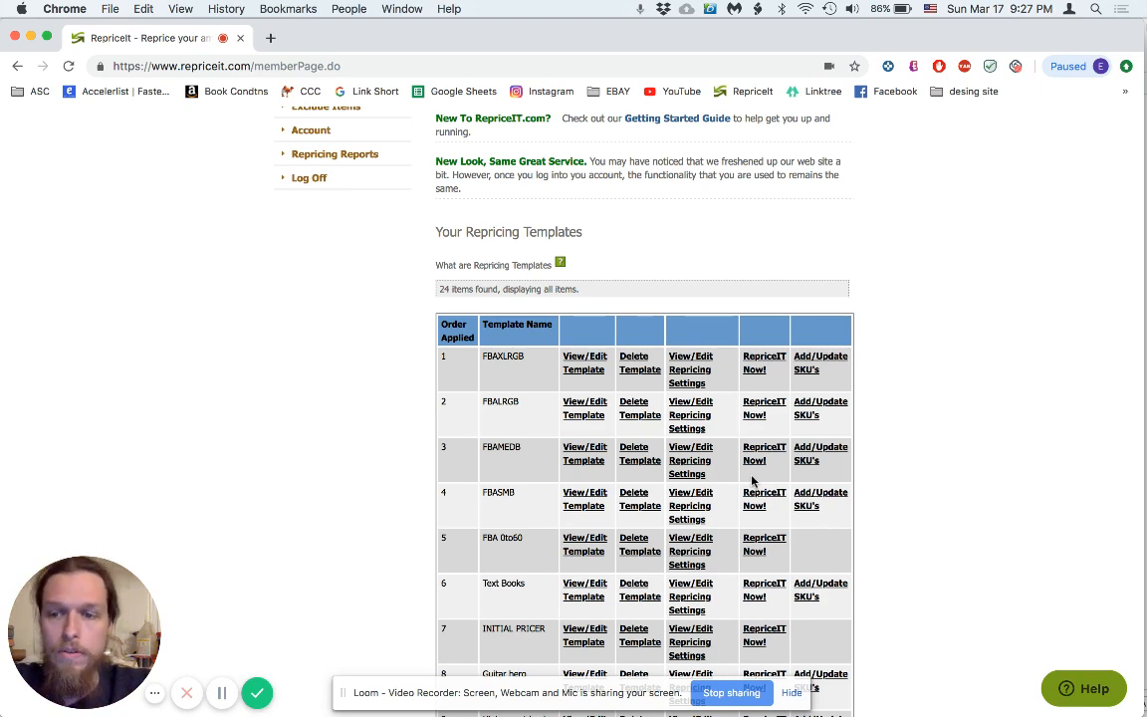
# Switch from the RepriceIt templates list to the Amazon Fee Preview page.
pyautogui.press('super+Tab')
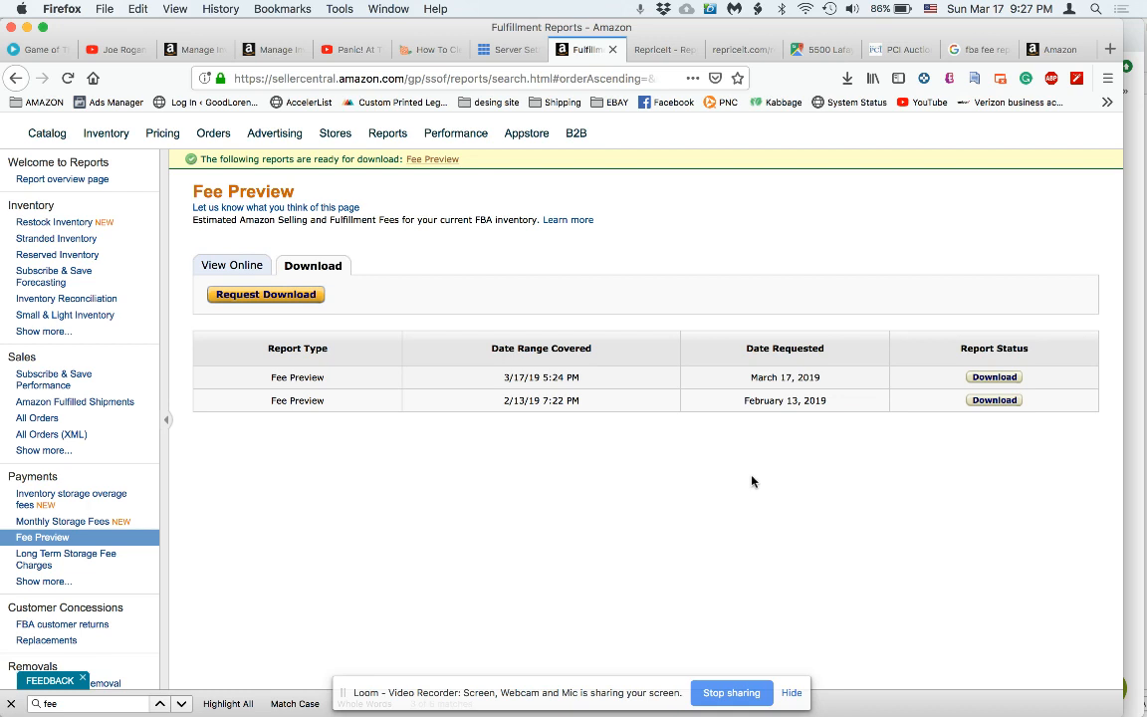
# Move from the Seller Central Fee Preview reports page to the Numbers fee preview sheet.
pyautogui.moveTo(386, 144)
pyautogui.moveTo(67, 547)
pyautogui.press('super+Tab')
pyautogui.press('super+Tab')
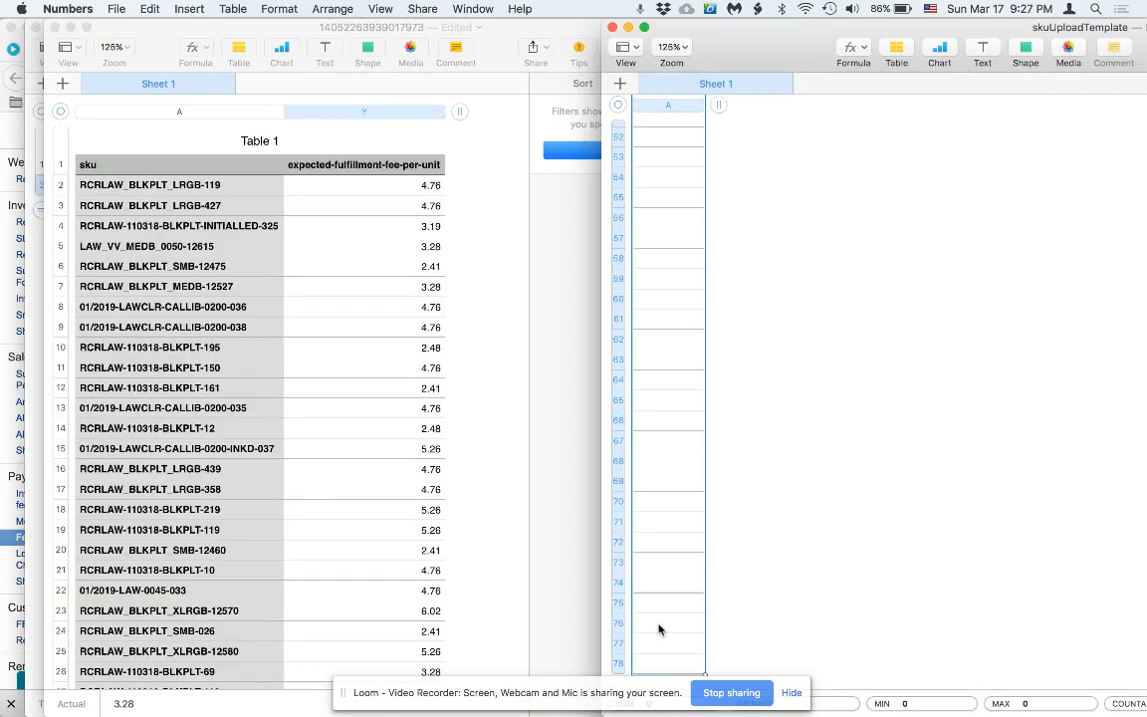
# Unhide all hidden columns of the fee preview table.
pyautogui.click(520, 536)
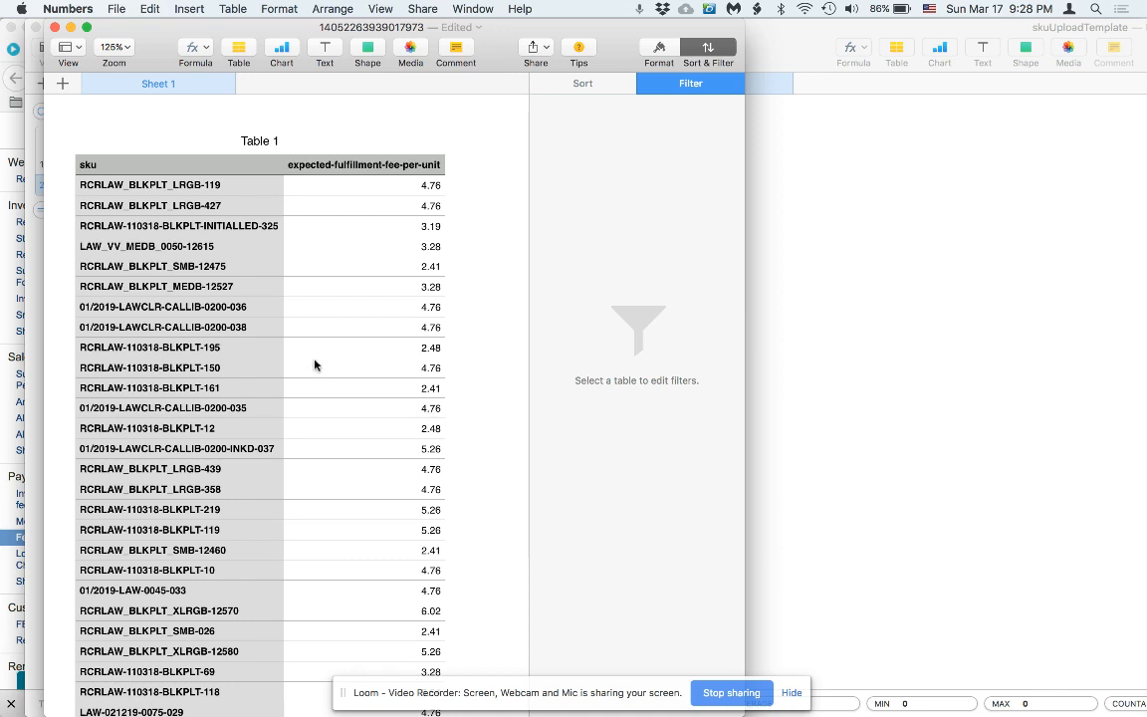
pyautogui.click(284, 165)
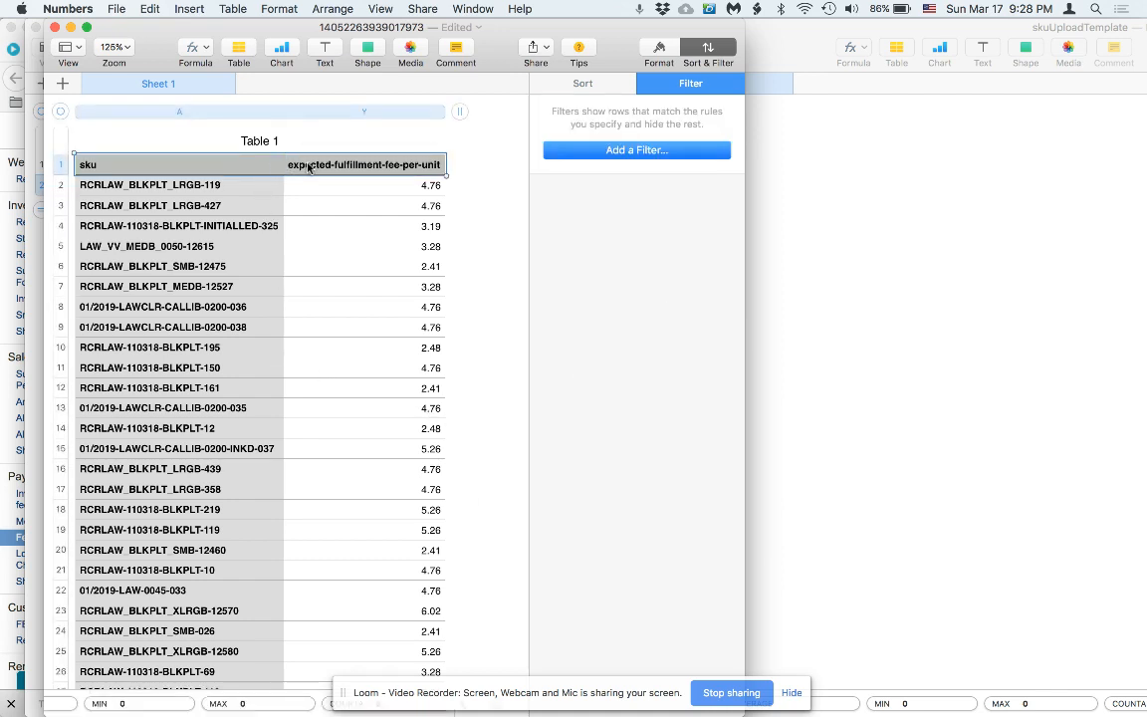
pyautogui.click(273, 112)
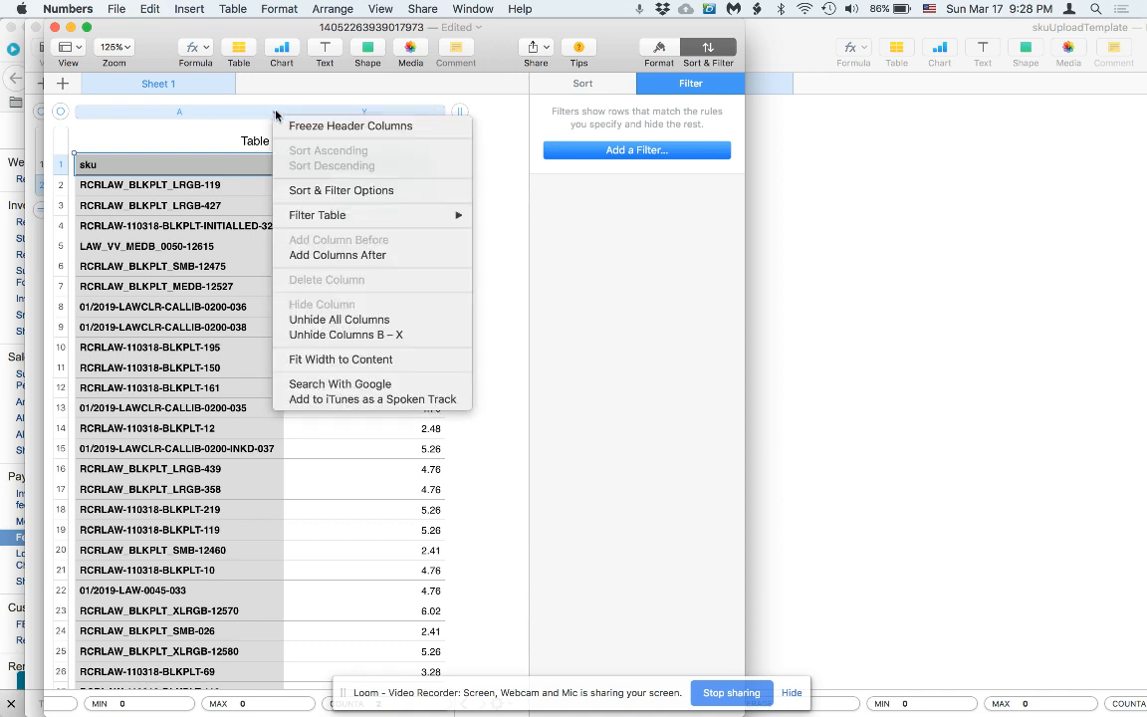
pyautogui.click(319, 324)
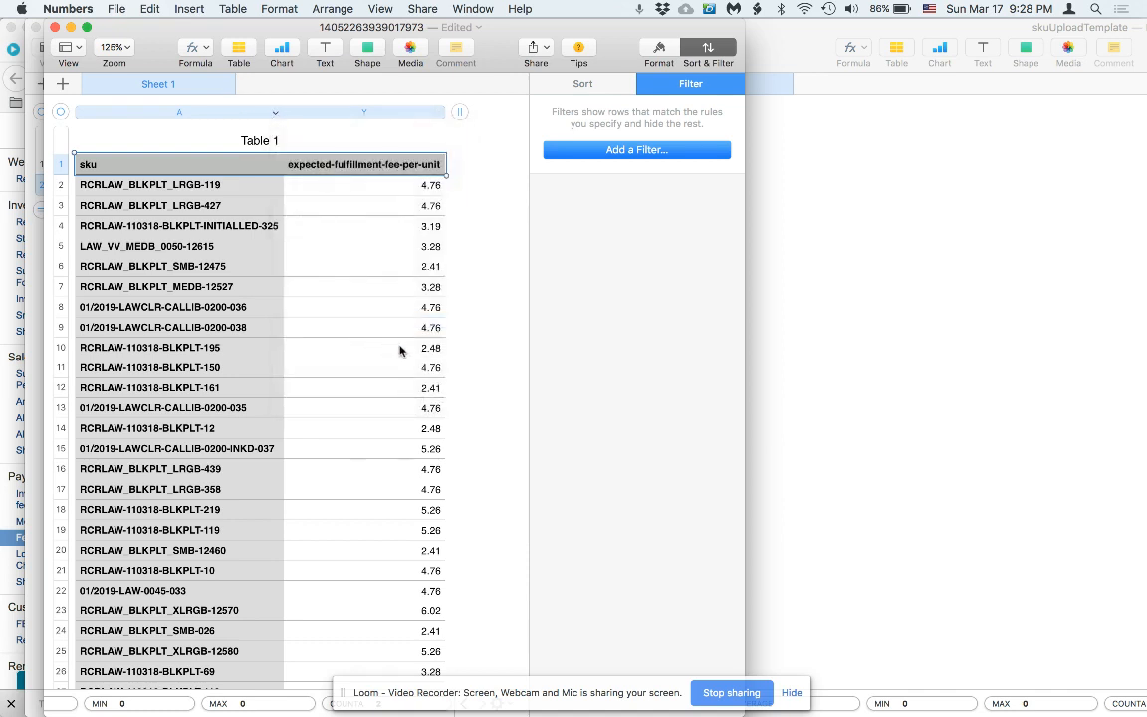
# Scroll across the table to review the restored fee and product columns.
pyautogui.hscroll(10, 420, 355)
pyautogui.hscroll(15, 420, 356)
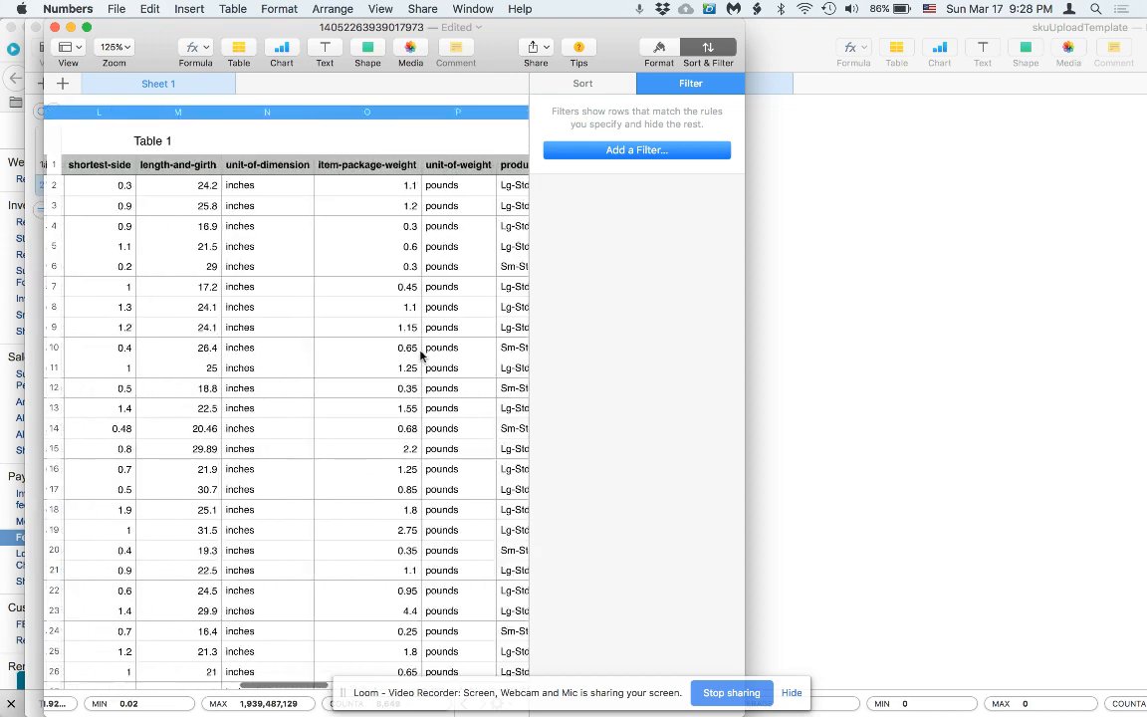
pyautogui.hscroll(5, 420, 355)
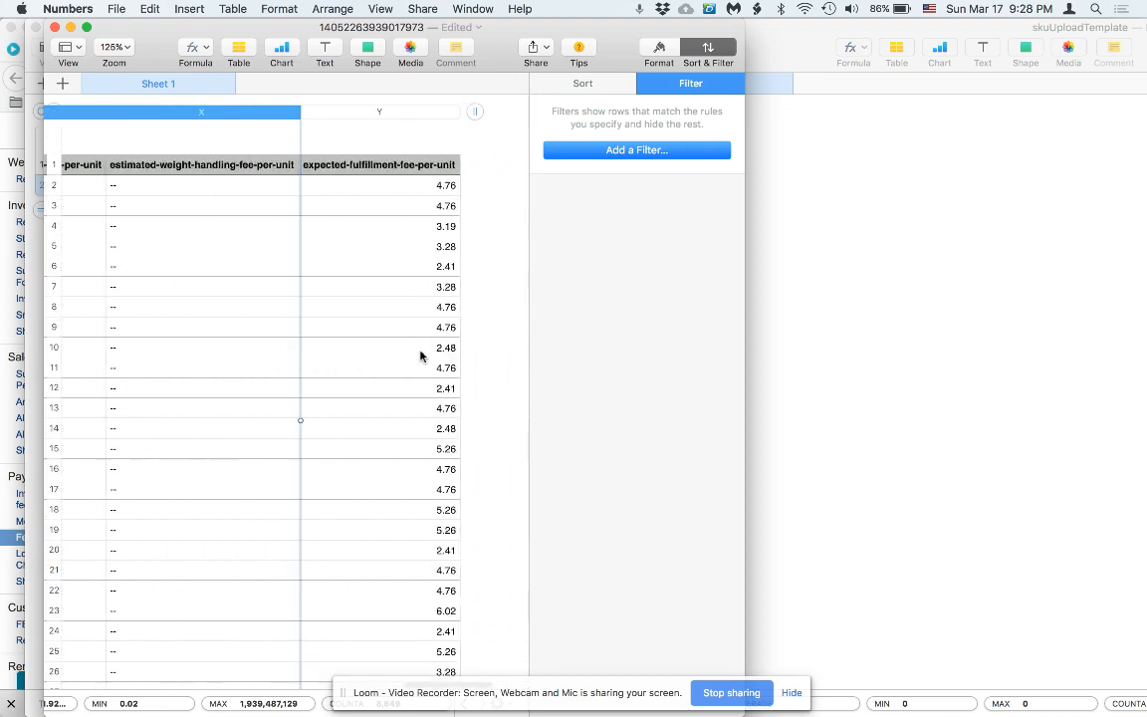
pyautogui.hscroll(-15, 420, 356)
pyautogui.hscroll(-15, 420, 355)
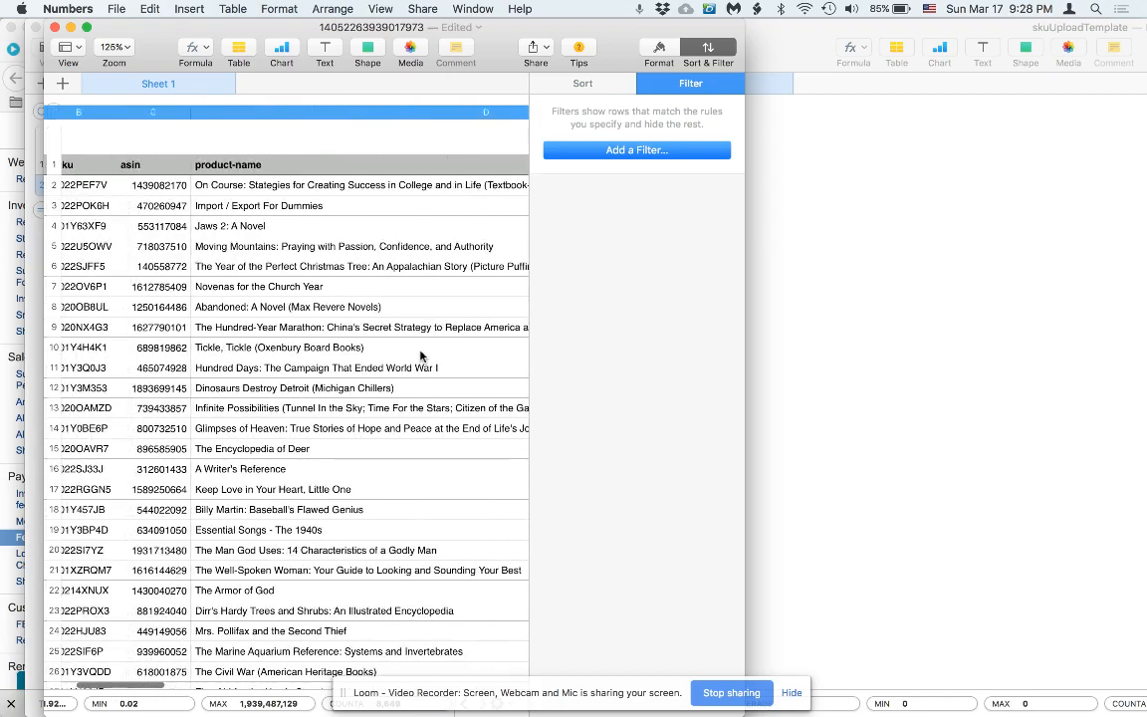
pyautogui.hscroll(5, 420, 356)
pyautogui.hscroll(10, 420, 355)
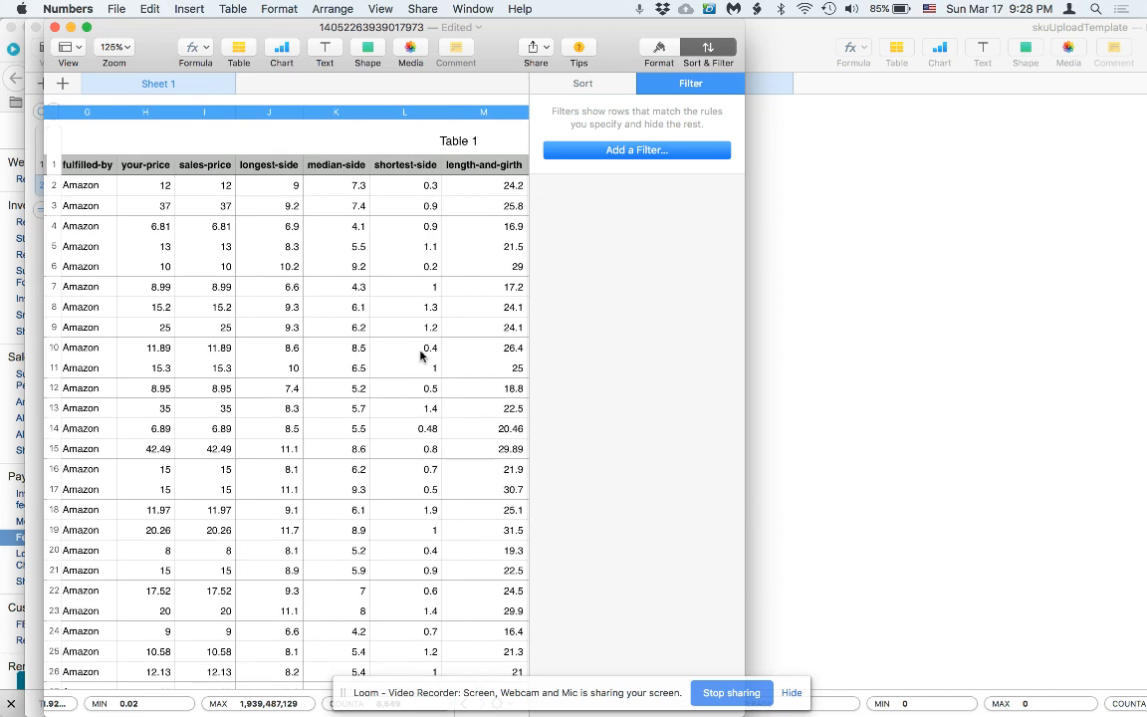
pyautogui.hscroll(5, 361, 361)
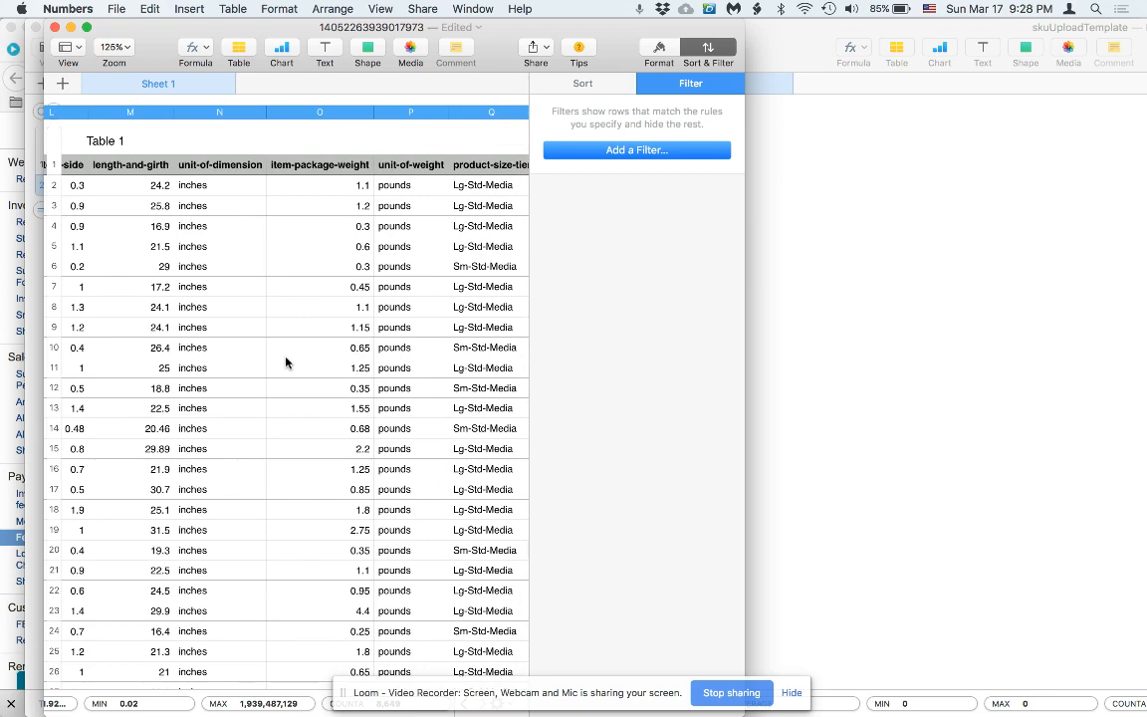
pyautogui.hscroll(8, 285, 362)
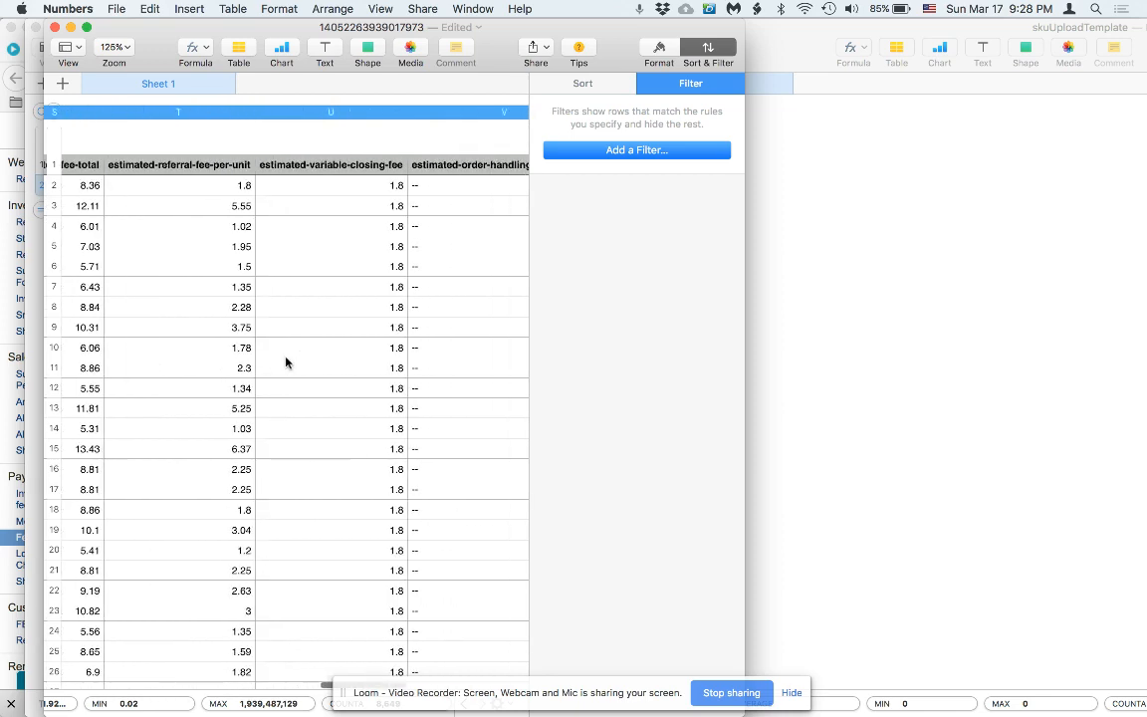
pyautogui.hscroll(2, 285, 362)
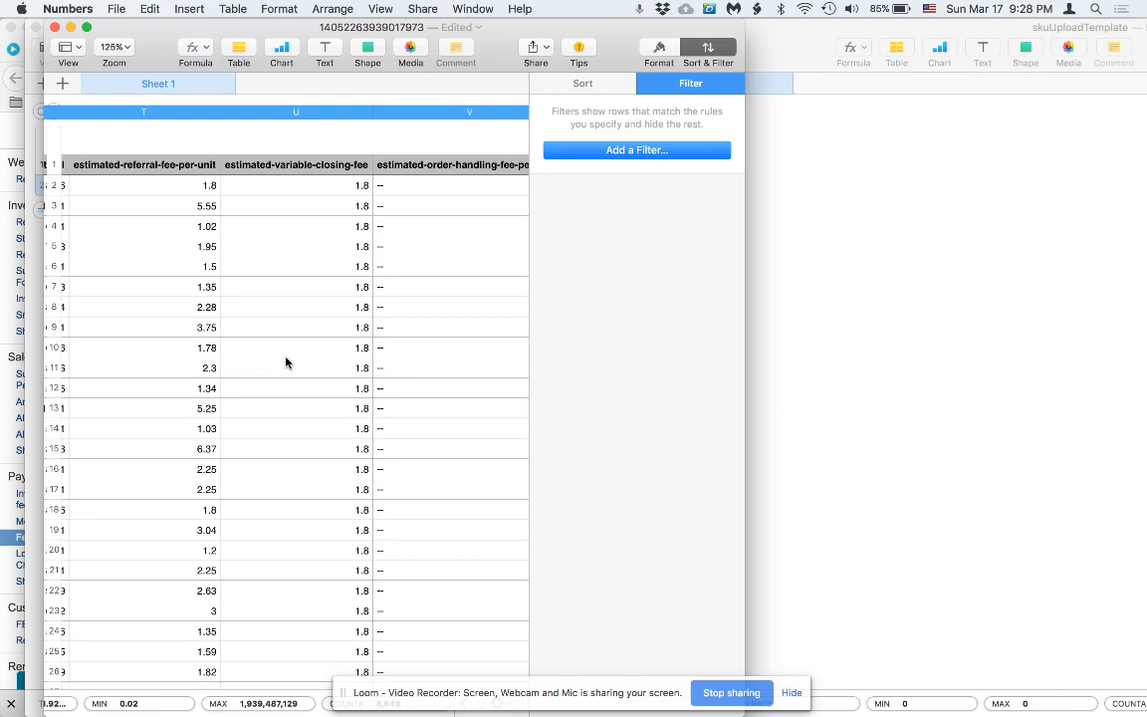
pyautogui.hscroll(-15, 285, 362)
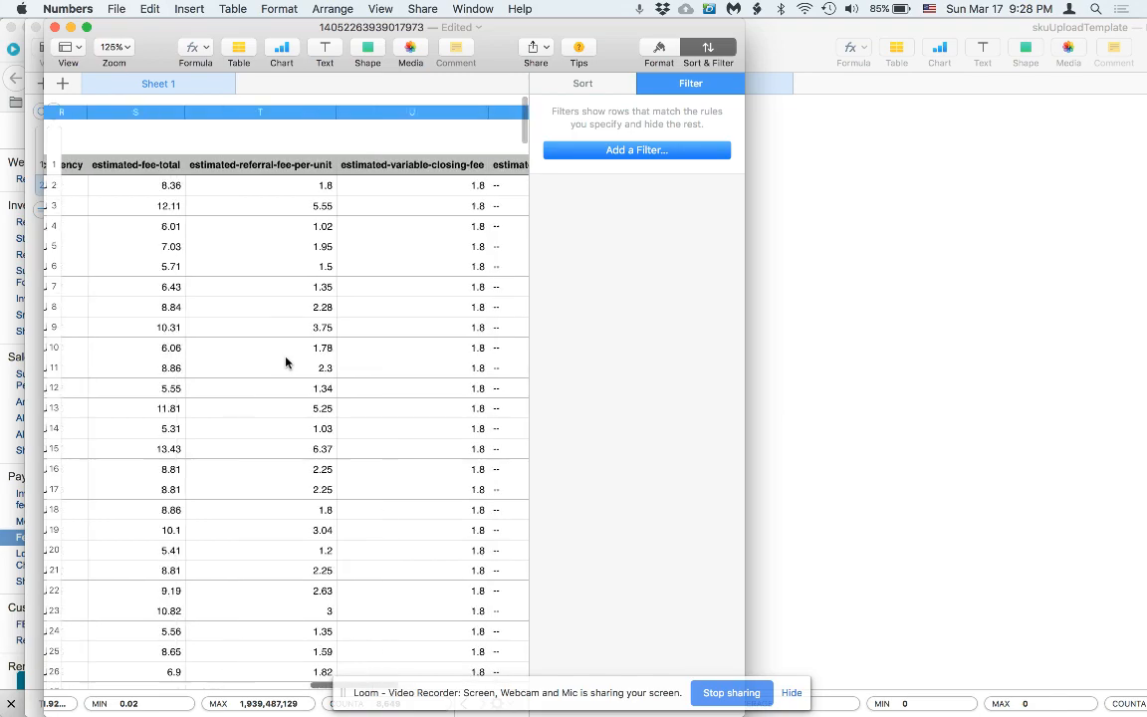
pyautogui.hscroll(-10, 286, 362)
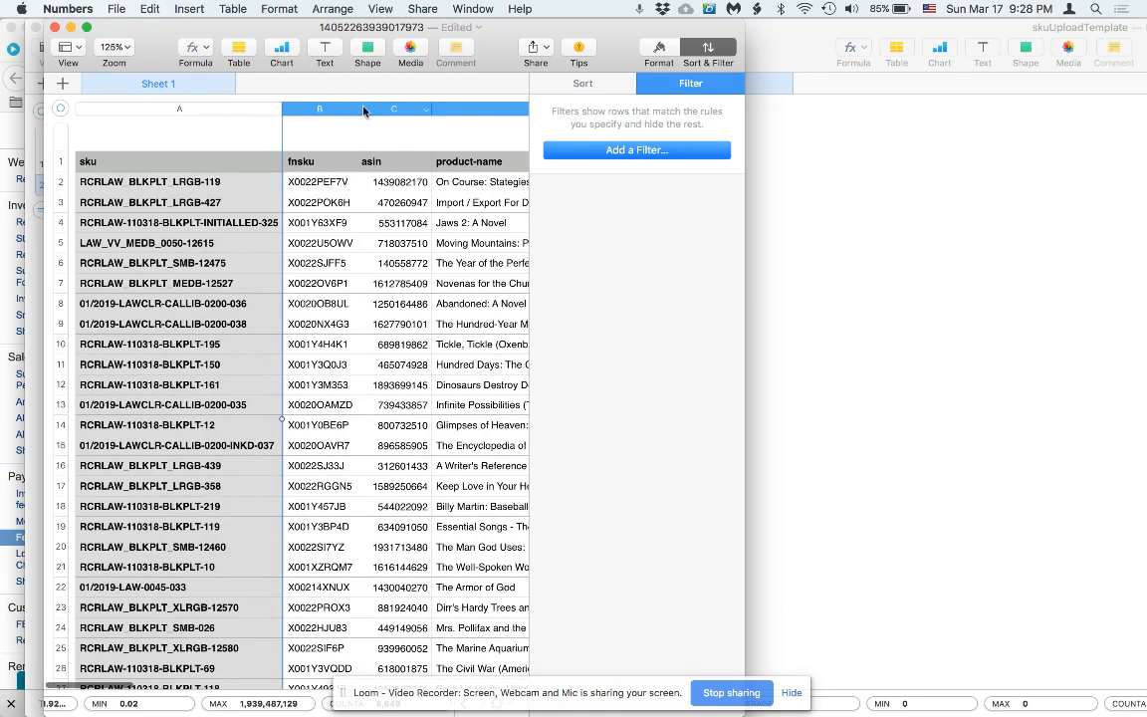
# Hide columns B through X, leaving sku and expected-fulfillment-fee-per-unit visible.
pyautogui.click(352, 112)
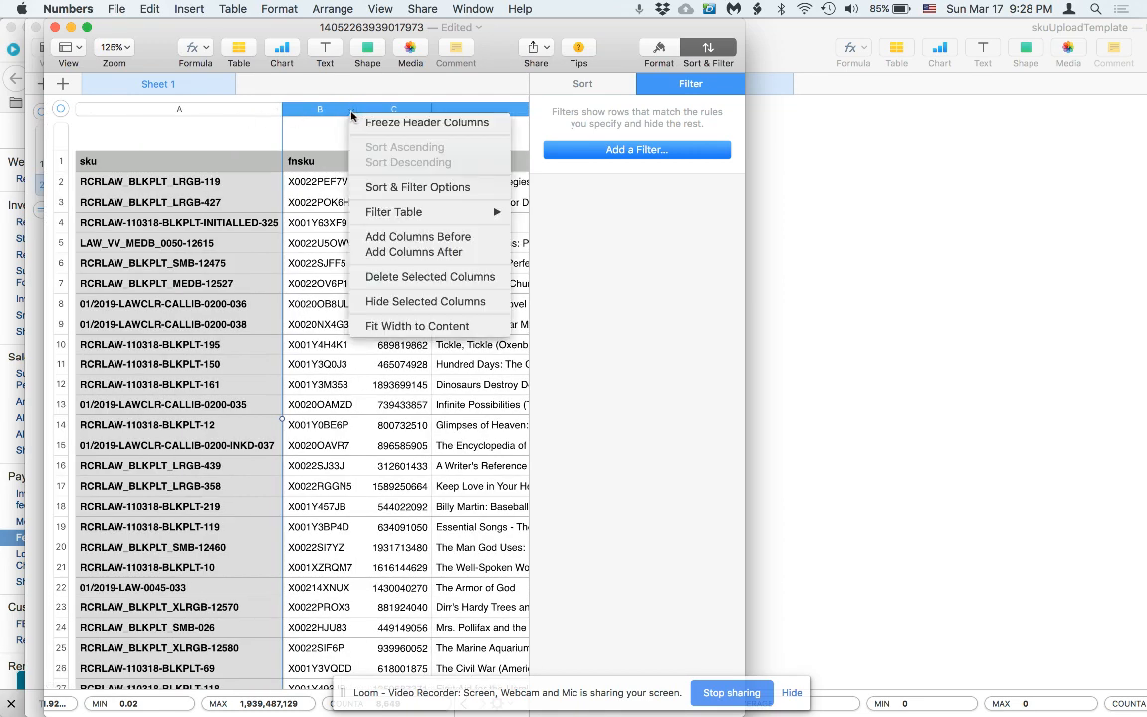
pyautogui.click(428, 301)
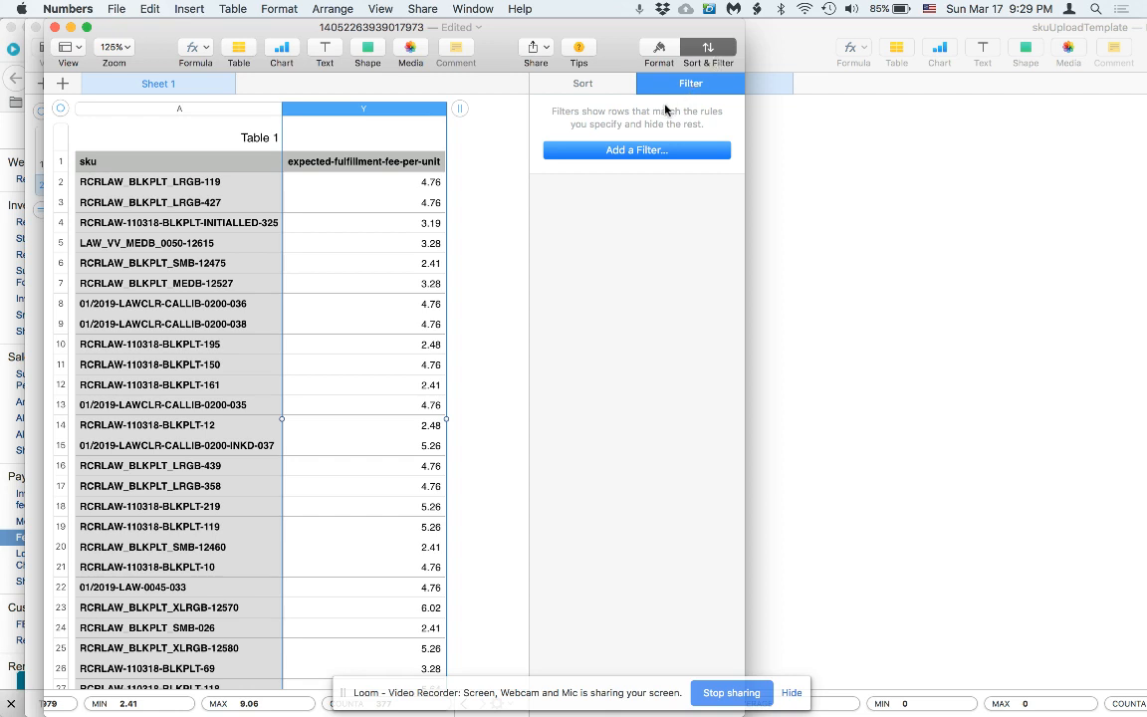
# Add a 'between' filter rule on expected-fulfillment-fee-per-unit, then switch to Chrome.
pyautogui.click(643, 150)
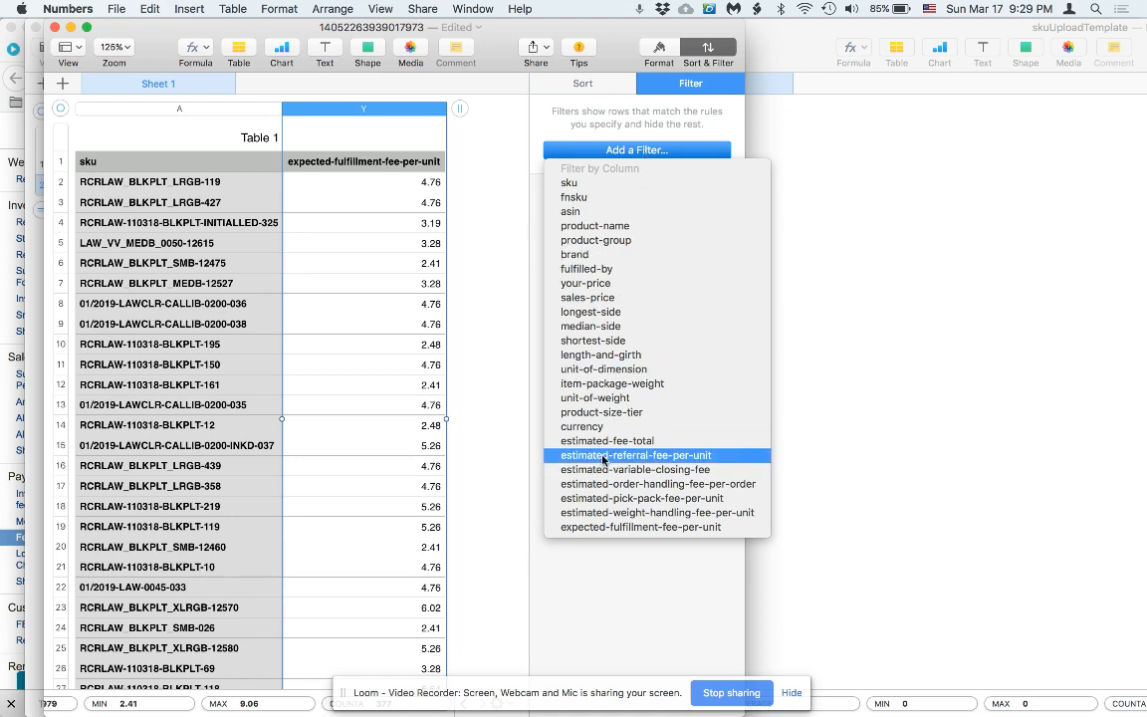
pyautogui.click(615, 527)
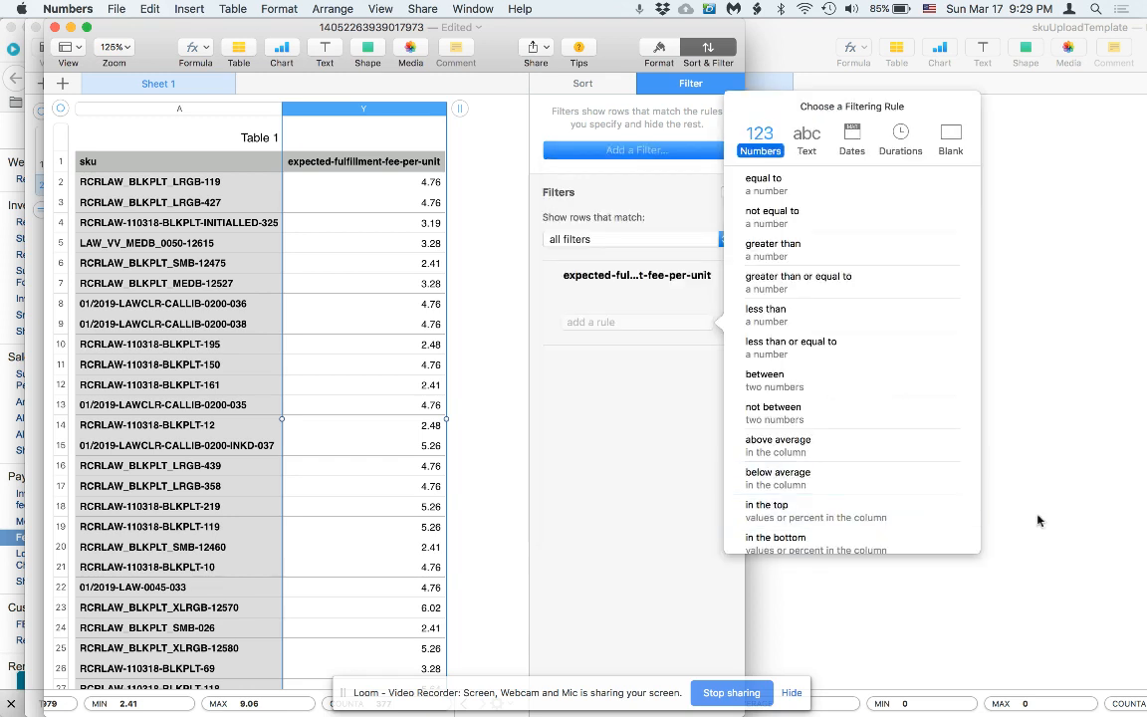
pyautogui.click(824, 376)
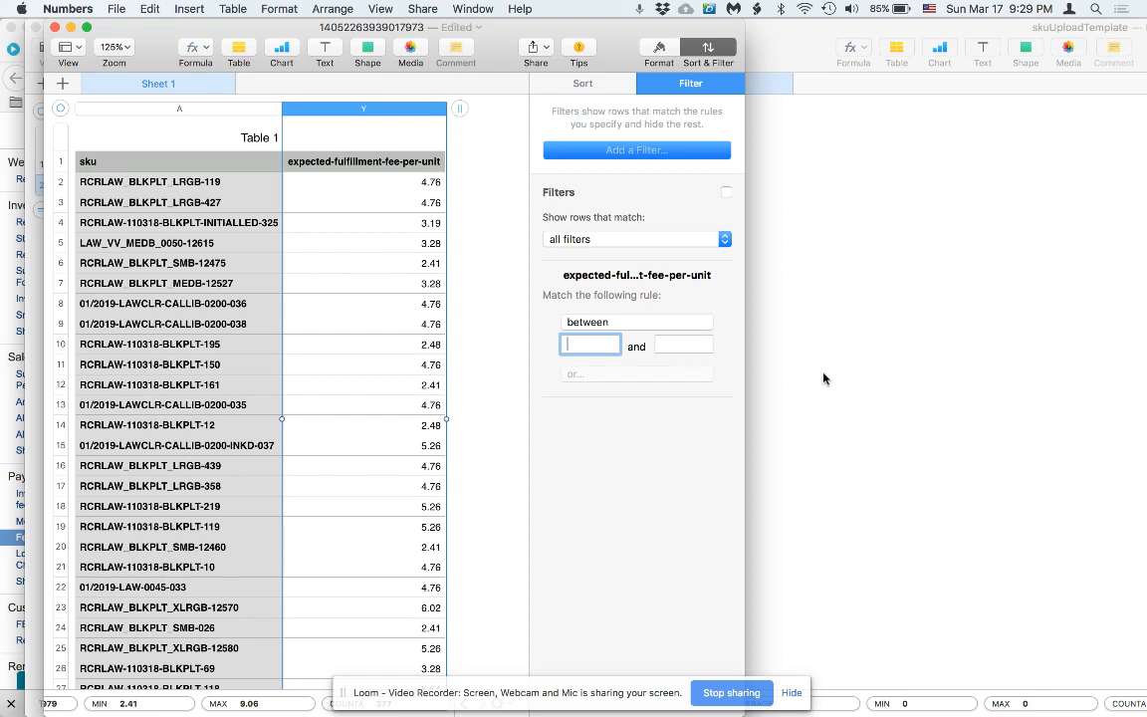
pyautogui.press('super+Tab')
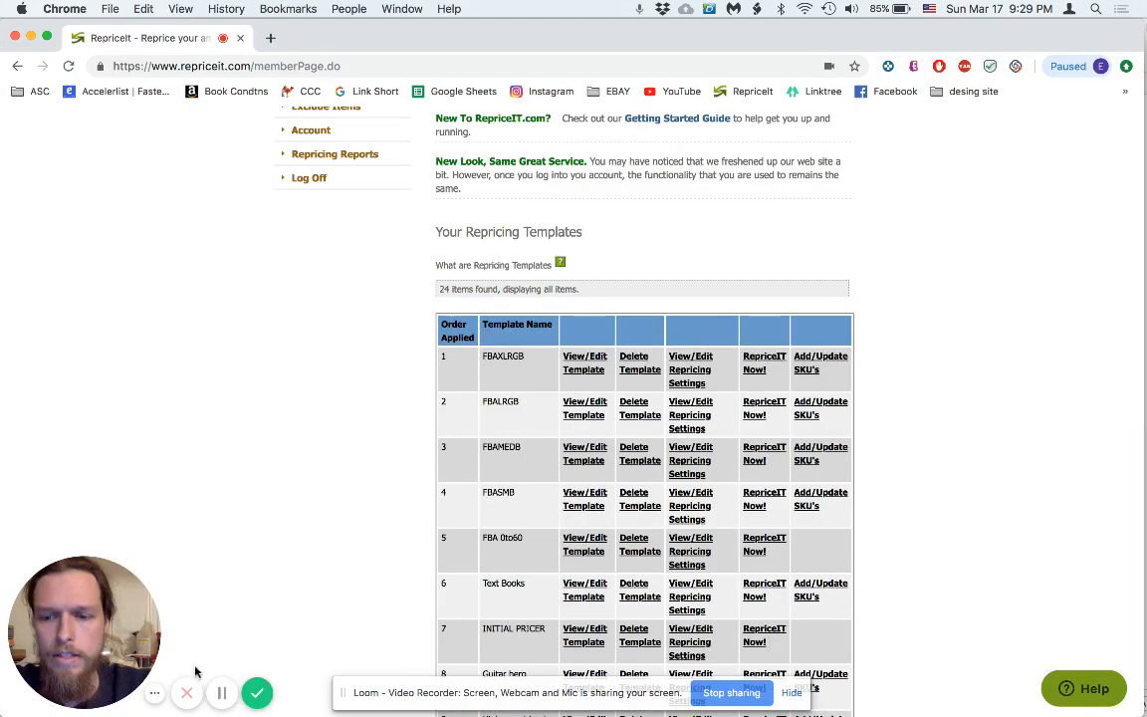
# Return from the RepriceIt templates page to the Numbers fee table.
pyautogui.click(222, 693)
pyautogui.click(222, 693)
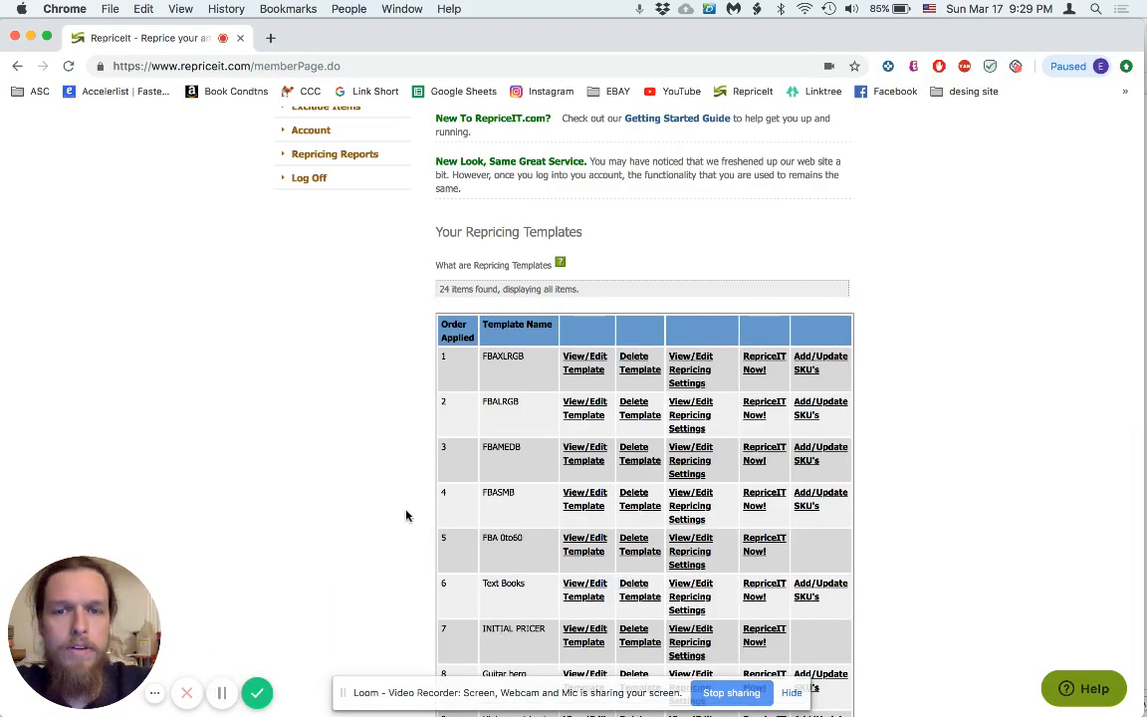
pyautogui.press('super+Tab')
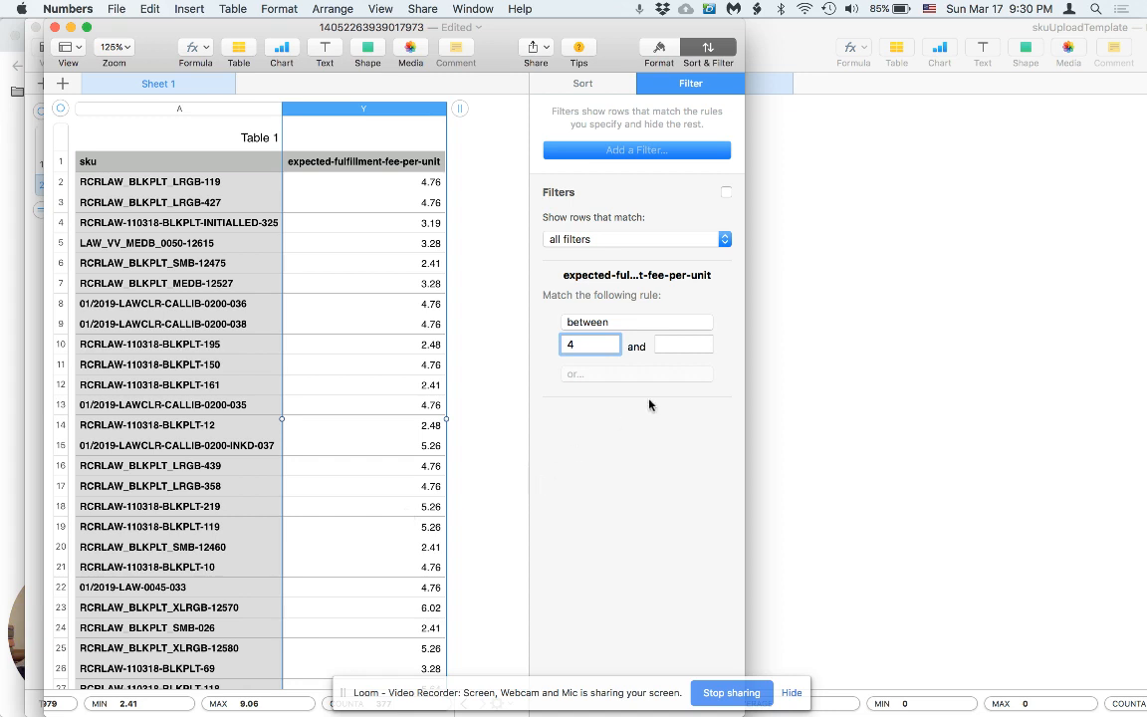
# Set the between rule's upper bound to 5 and enable the 4–5 fee filter.
pyautogui.click(695, 343)
pyautogui.write('5')
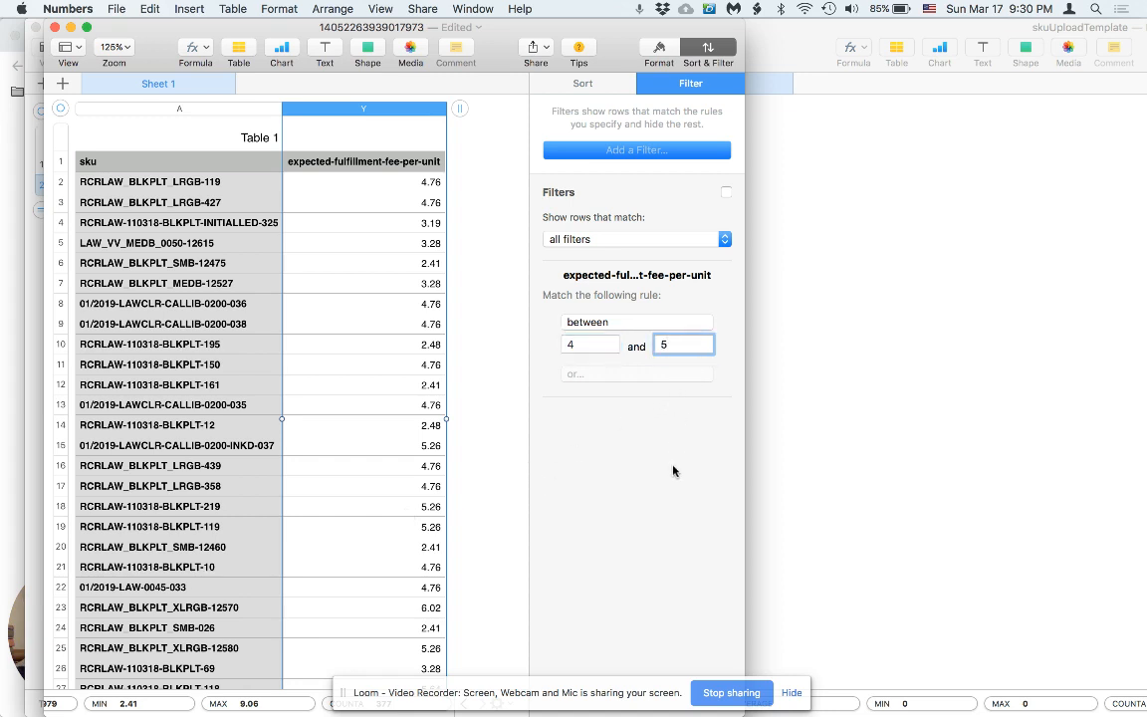
pyautogui.click(725, 192)
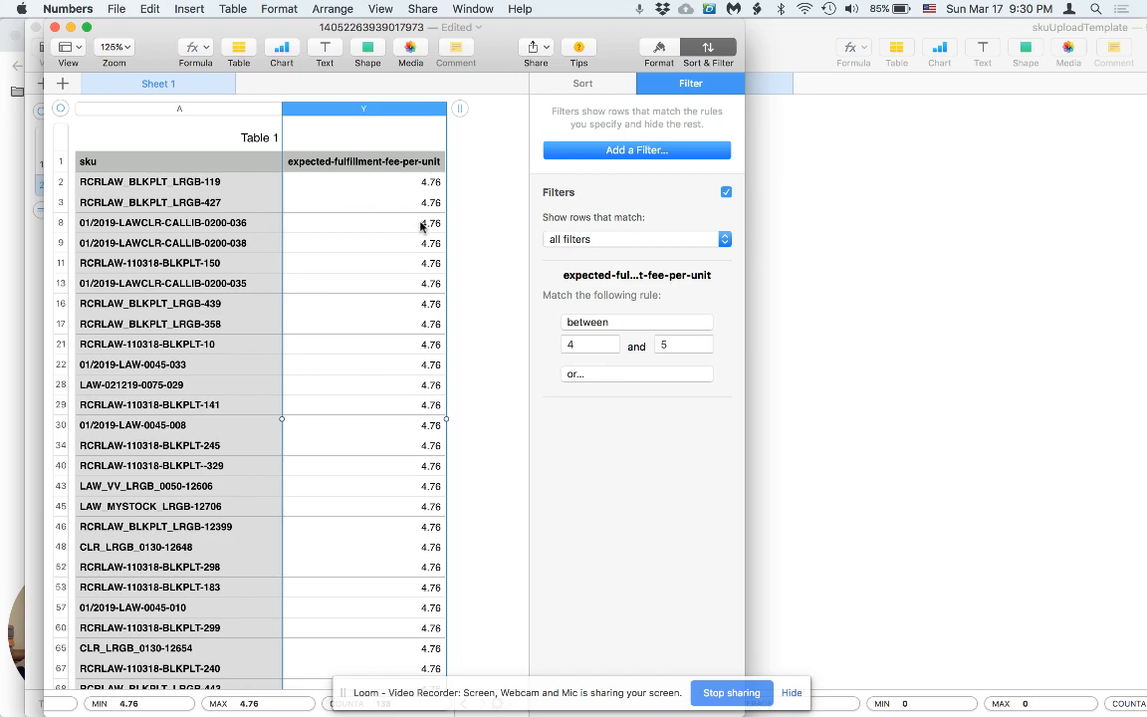
pyautogui.scroll(-5, 398, 577)
pyautogui.scroll(-20, 407, 551)
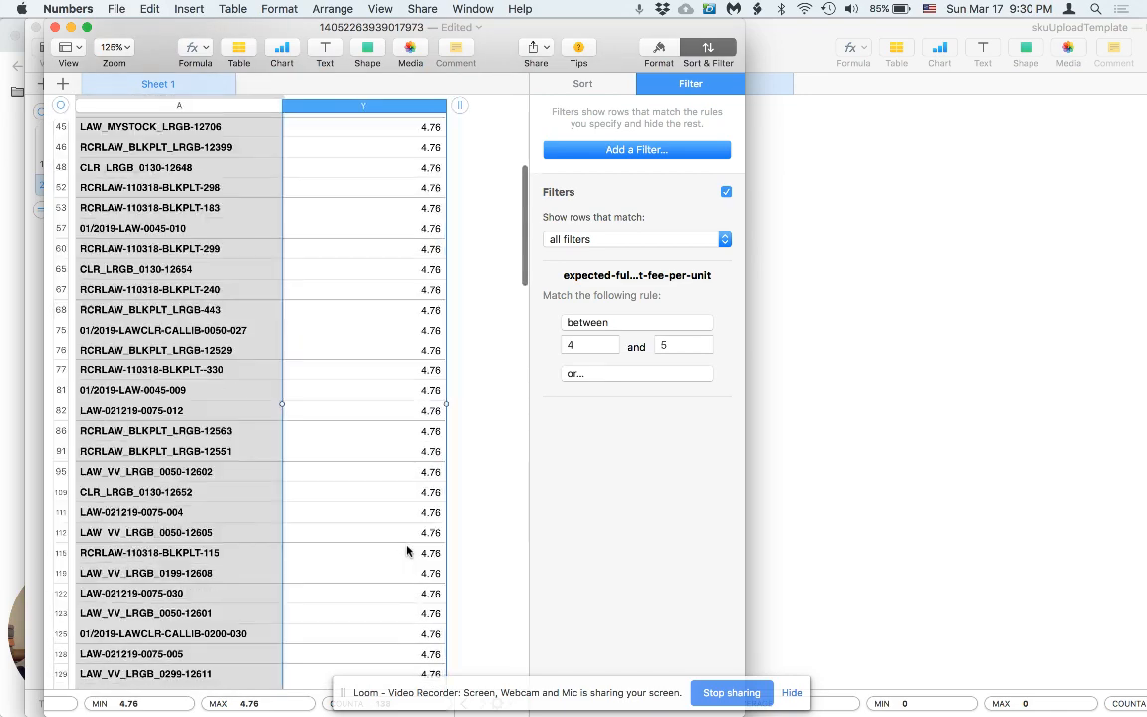
pyautogui.scroll(15, 408, 550)
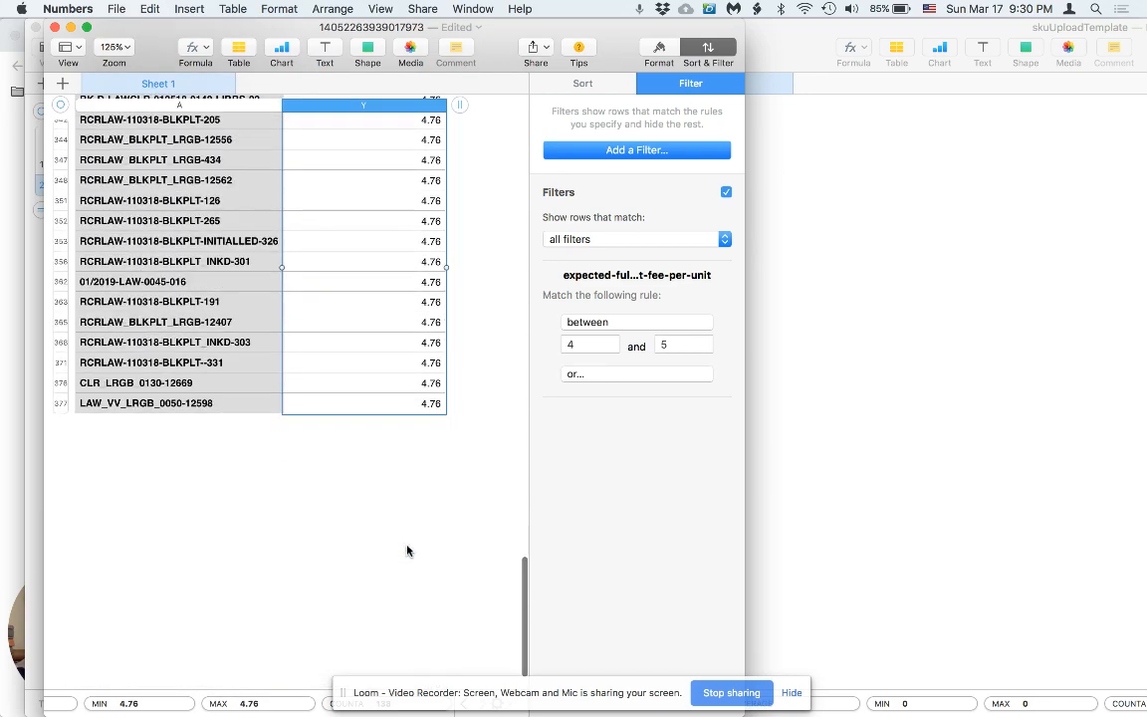
pyautogui.scroll(10, 407, 550)
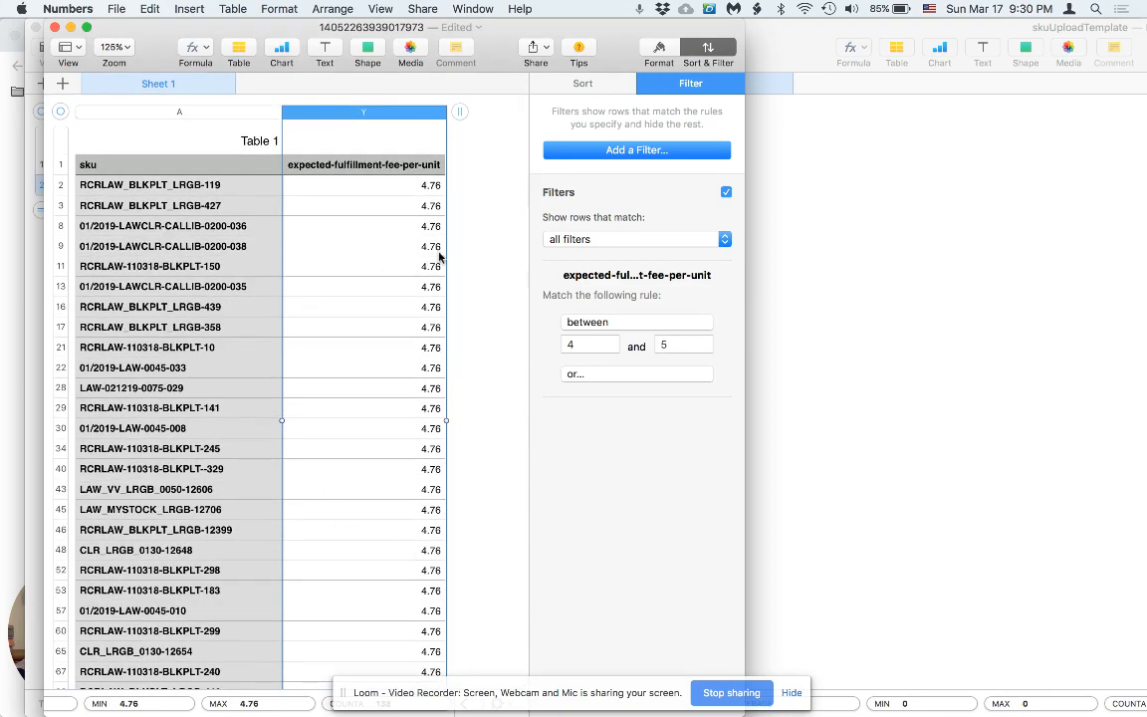
# Glance at RepriceIt, then scroll through the 110318 SKUs with fees between 4 and 5.
pyautogui.press('super+Tab')
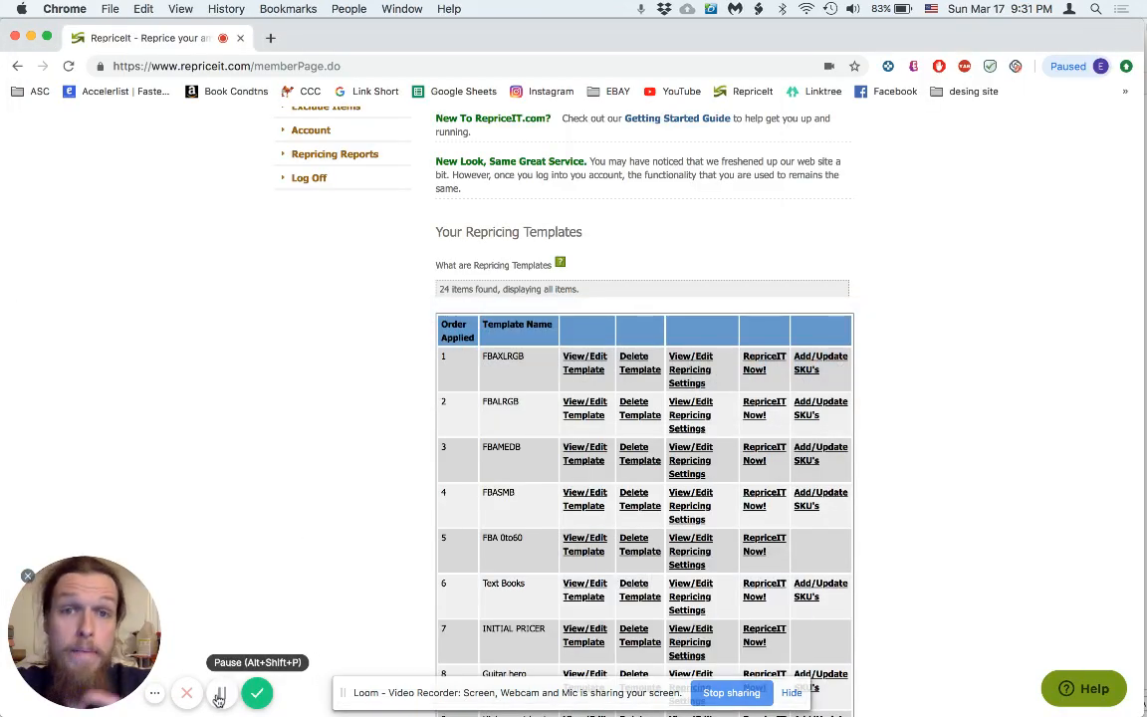
pyautogui.press('super+Tab')
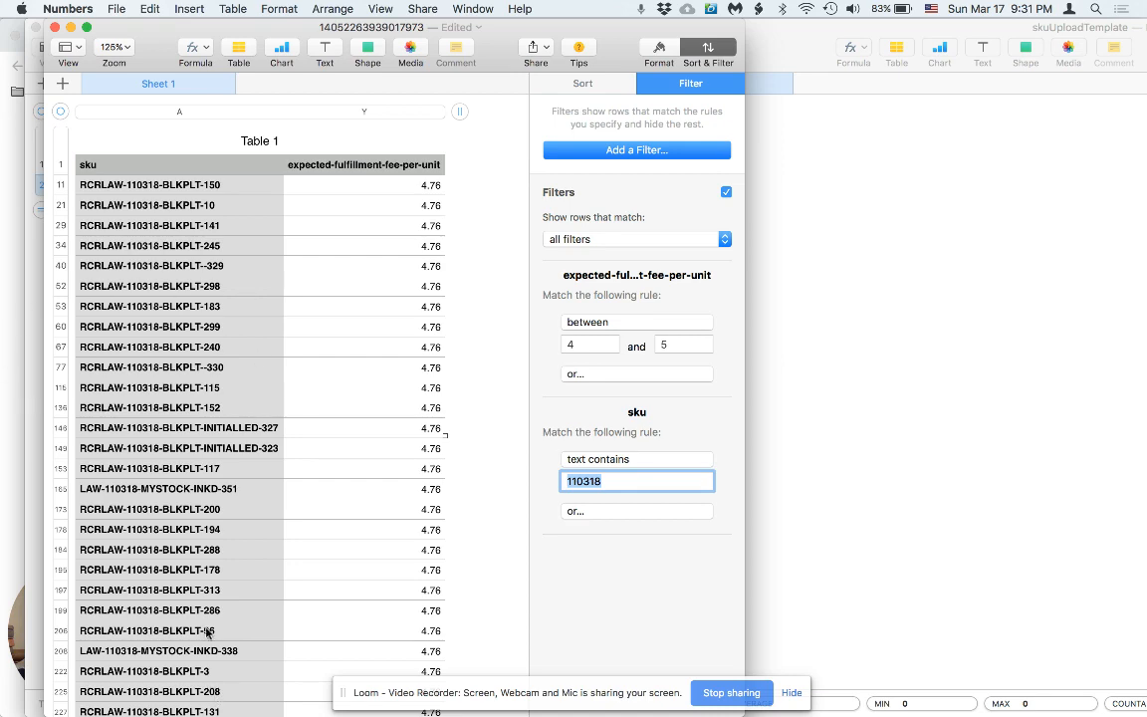
pyautogui.scroll(-5, 189, 577)
pyautogui.scroll(-5, 206, 645)
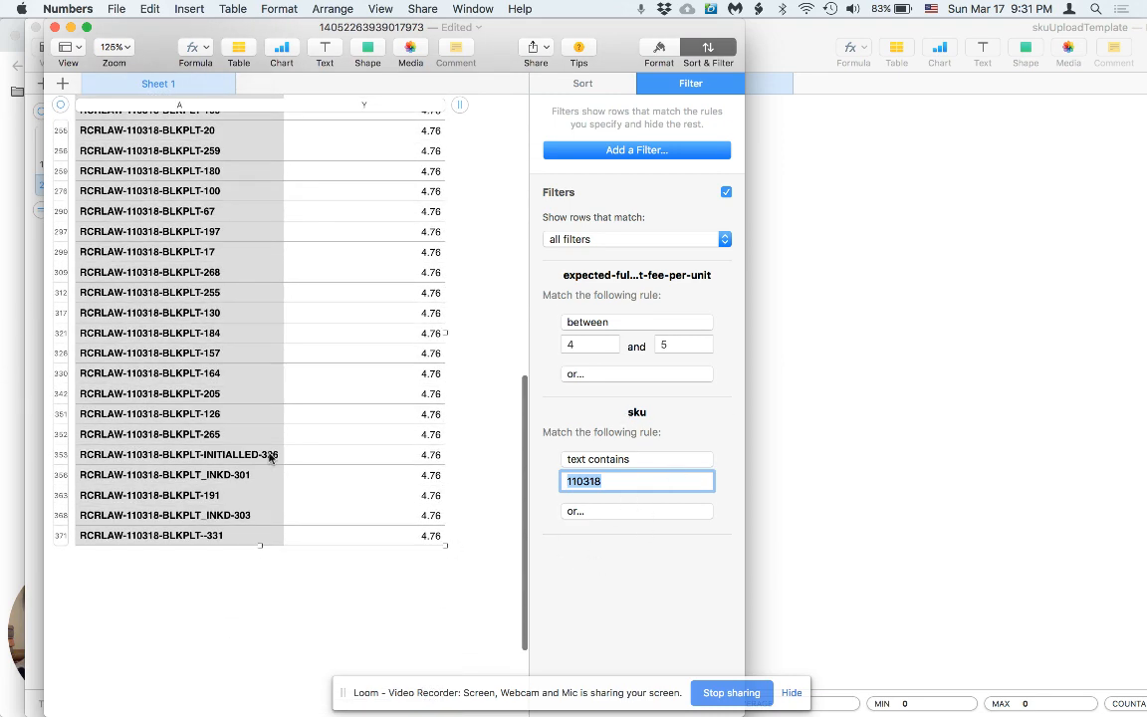
pyautogui.scroll(10, 268, 456)
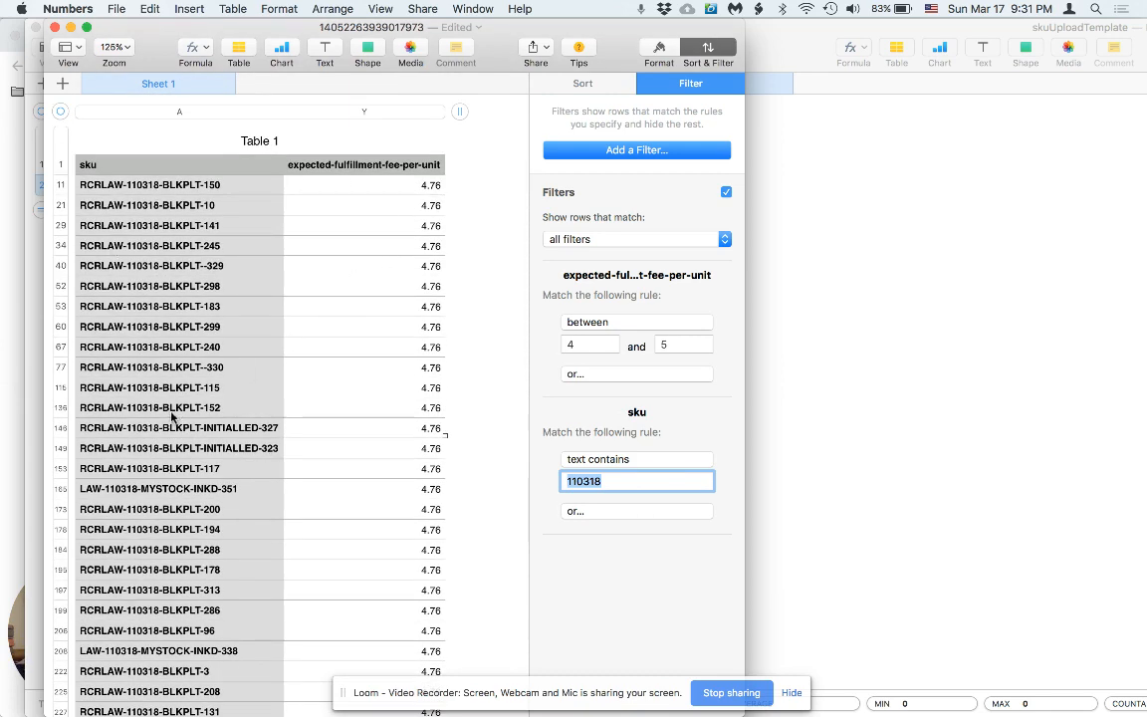
pyautogui.scroll(-8, 171, 417)
pyautogui.scroll(6, 172, 418)
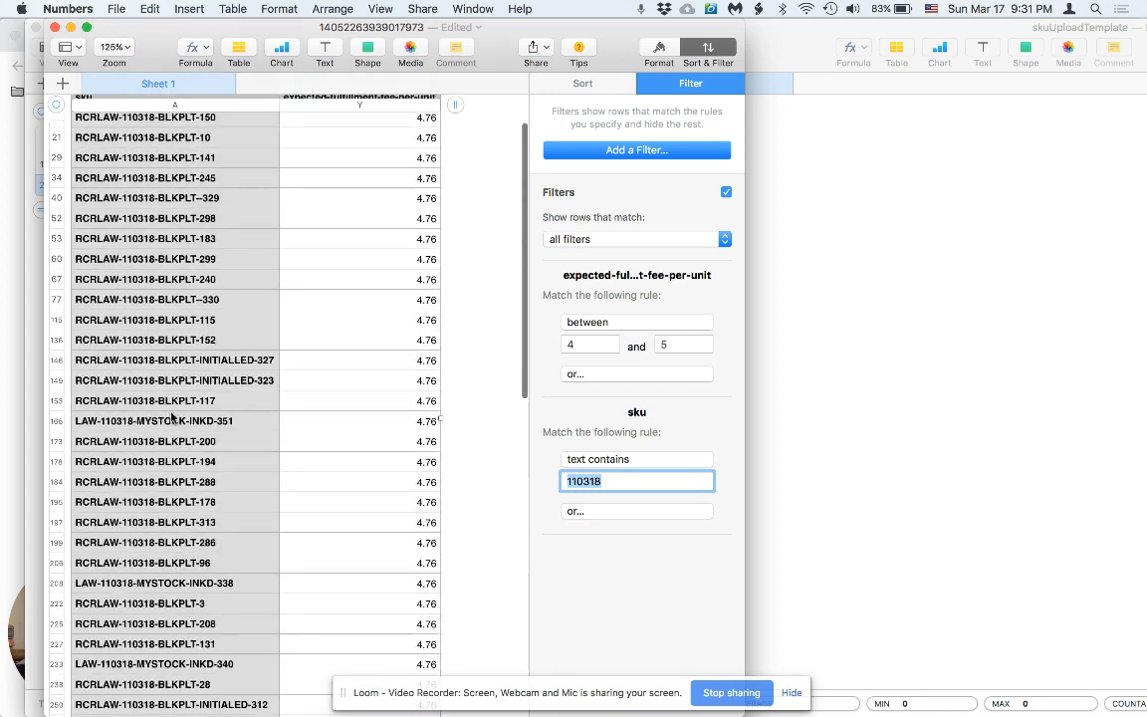
pyautogui.scroll(1, 171, 417)
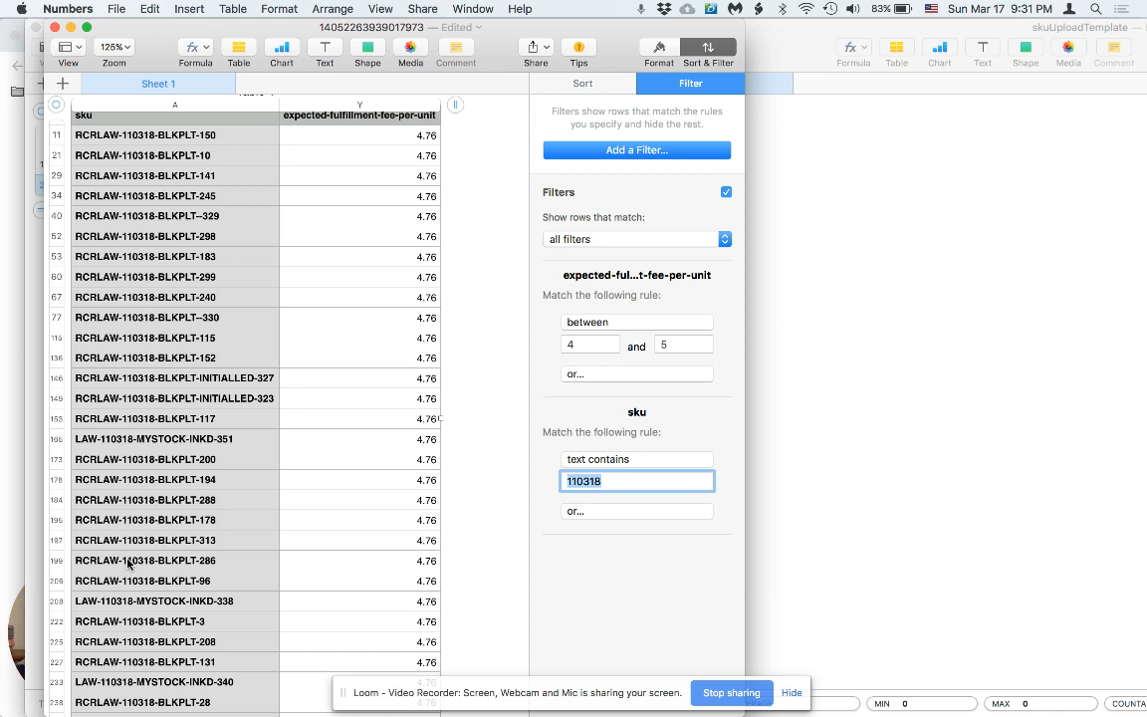
# Open Bulk Upload SKU's File for the second RepriceIt template, then return to Numbers.
pyautogui.click(793, 567)
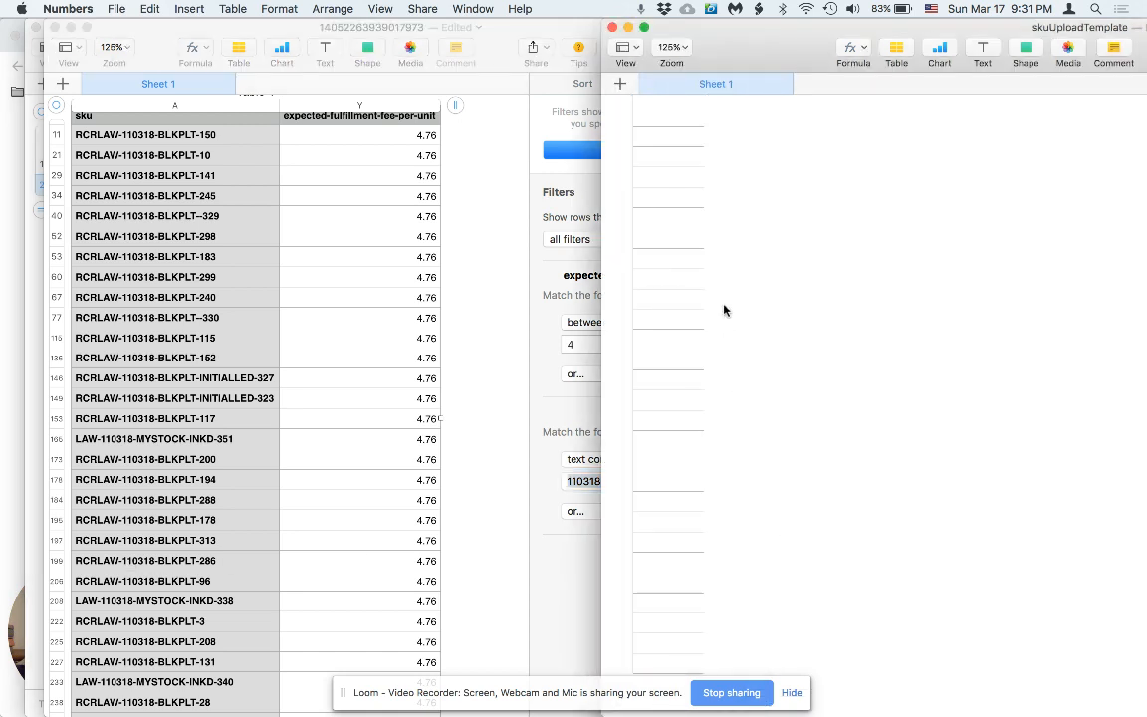
pyautogui.press('super+Tab')
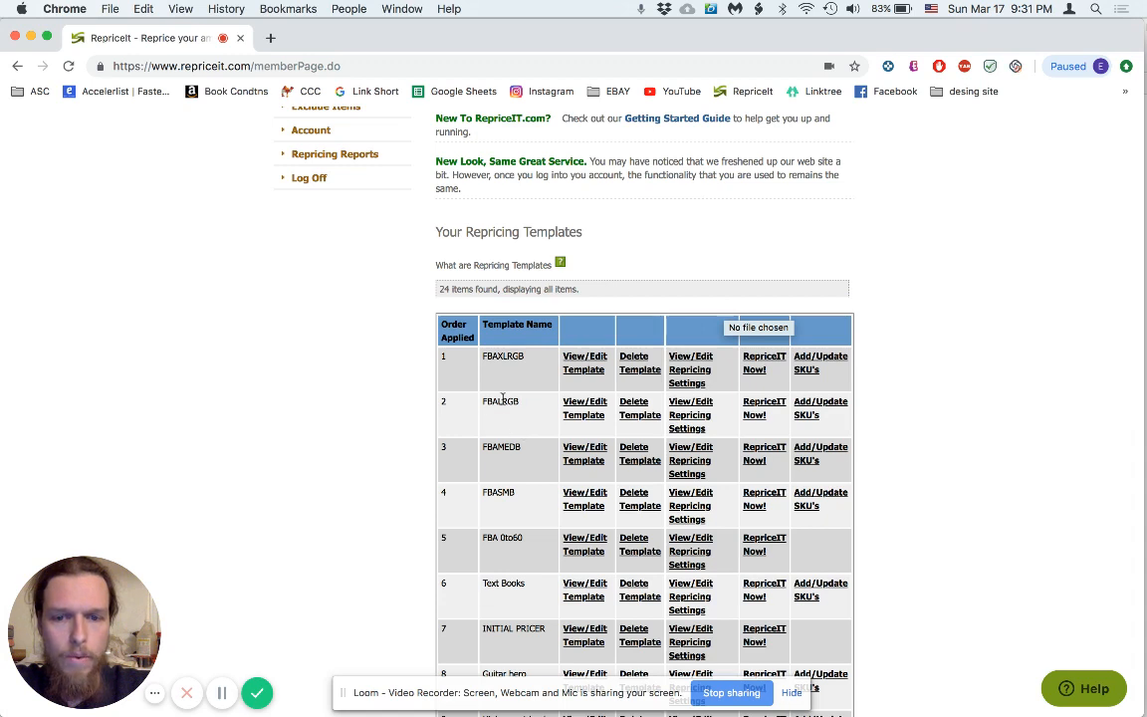
pyautogui.click(812, 408)
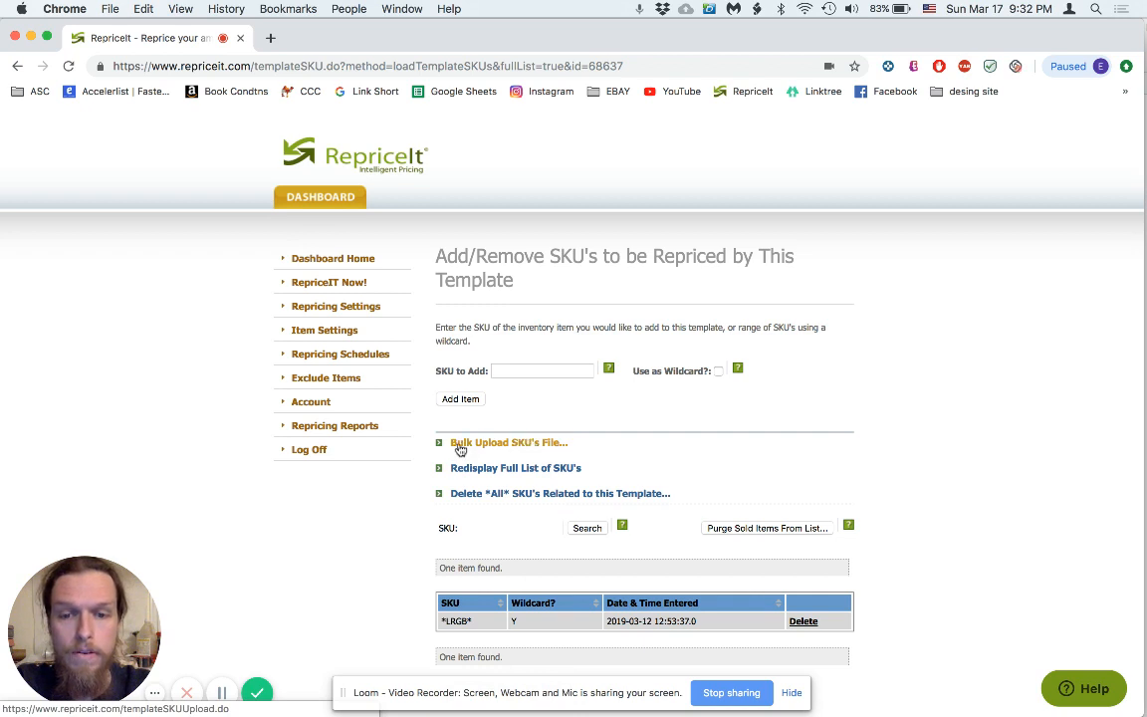
pyautogui.click(530, 444)
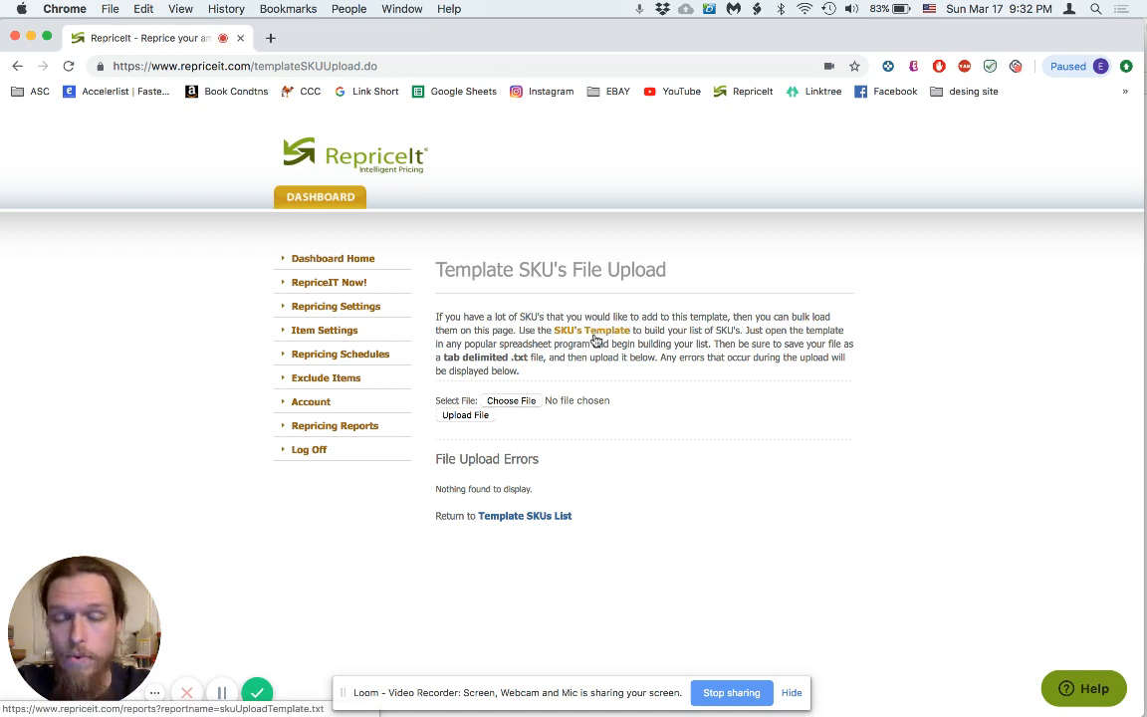
pyautogui.press('super+Tab')
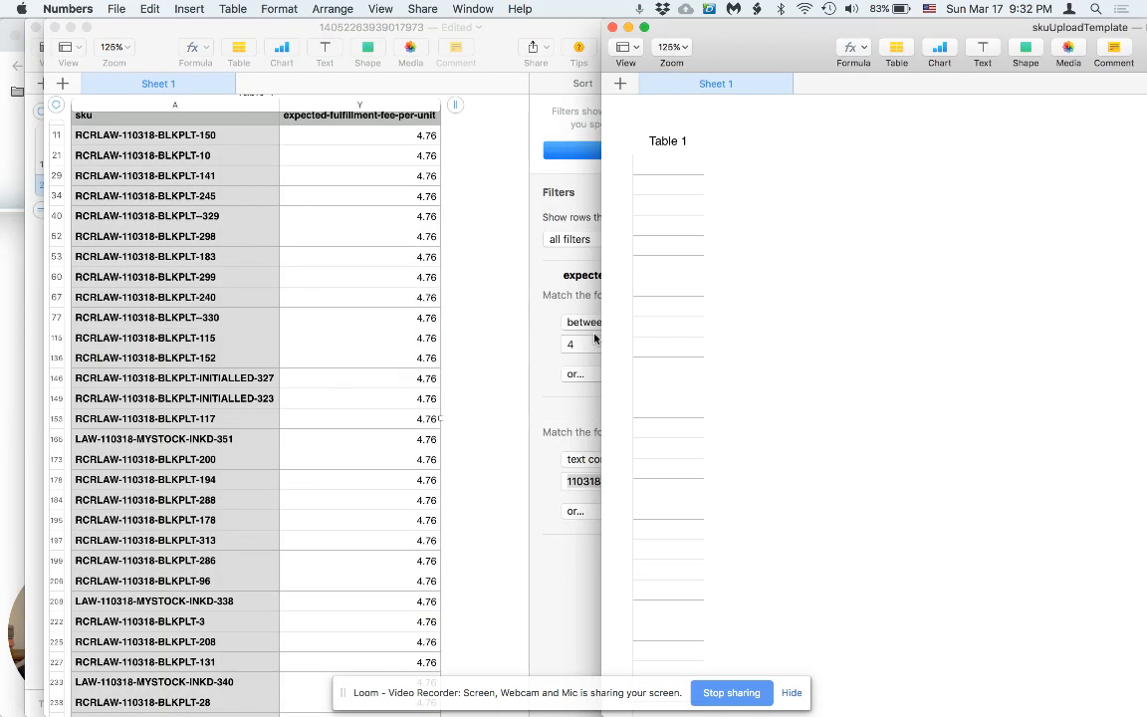
# Copy the filtered 110318 SKUs and paste them into cell A1 of skuUploadTemplate's Table 1.
pyautogui.scroll(-3, 759, 374)
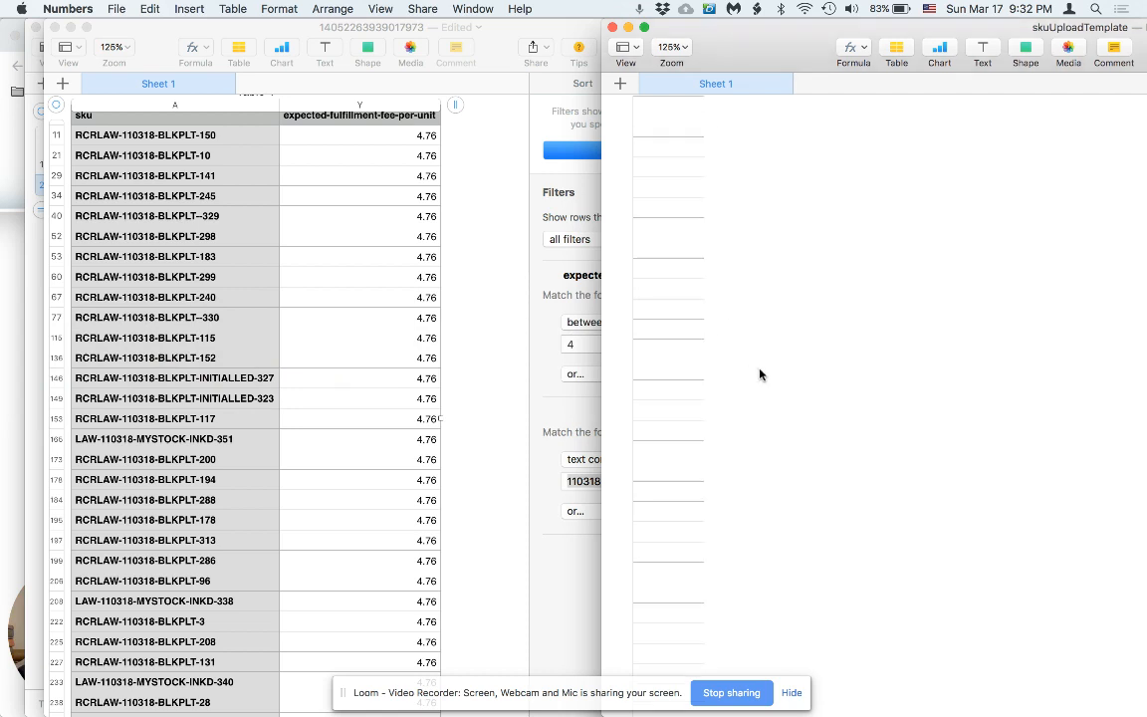
pyautogui.scroll(3, 758, 373)
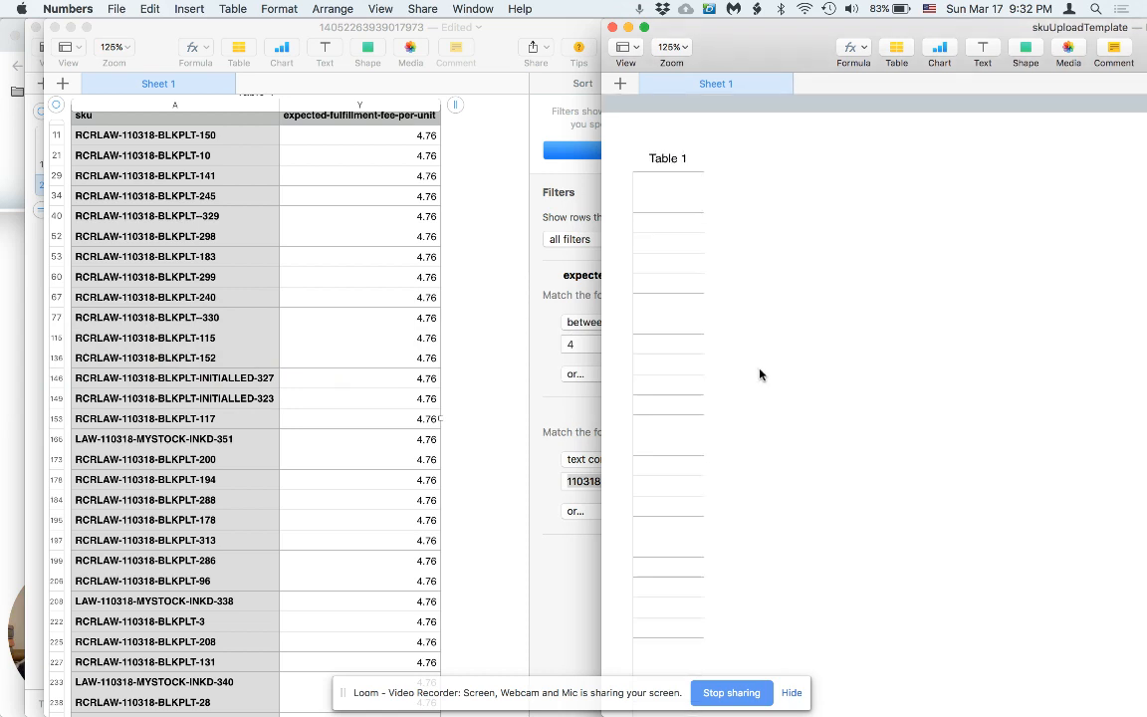
pyautogui.click(261, 197)
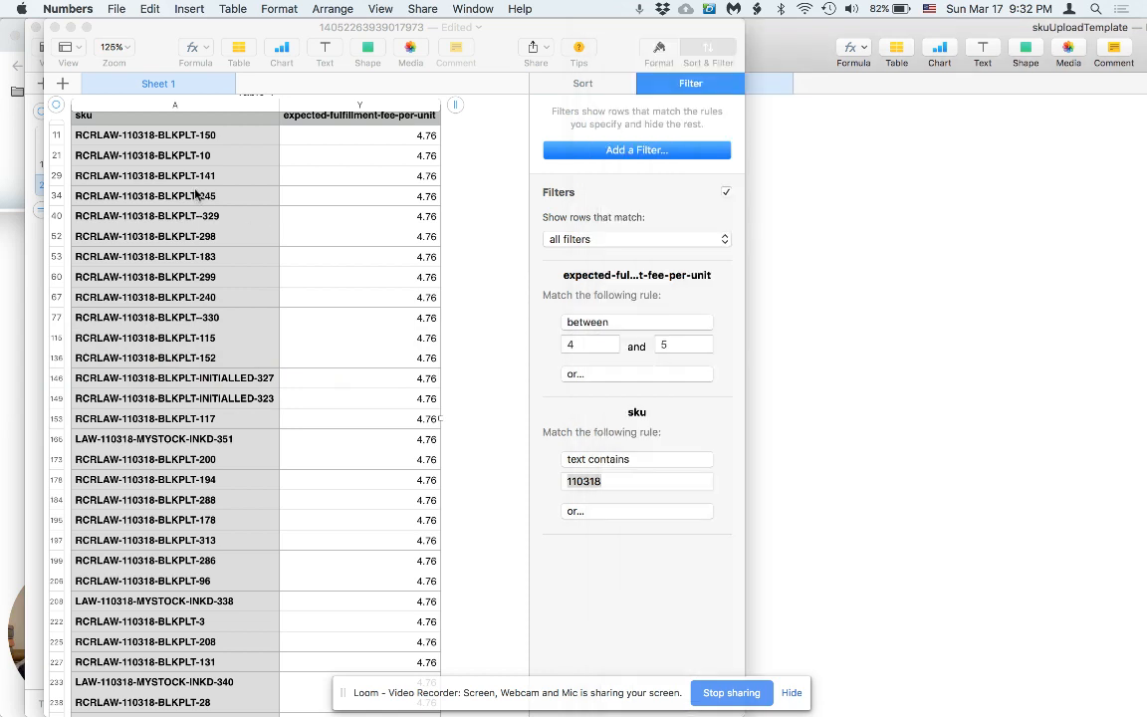
pyautogui.click(211, 191)
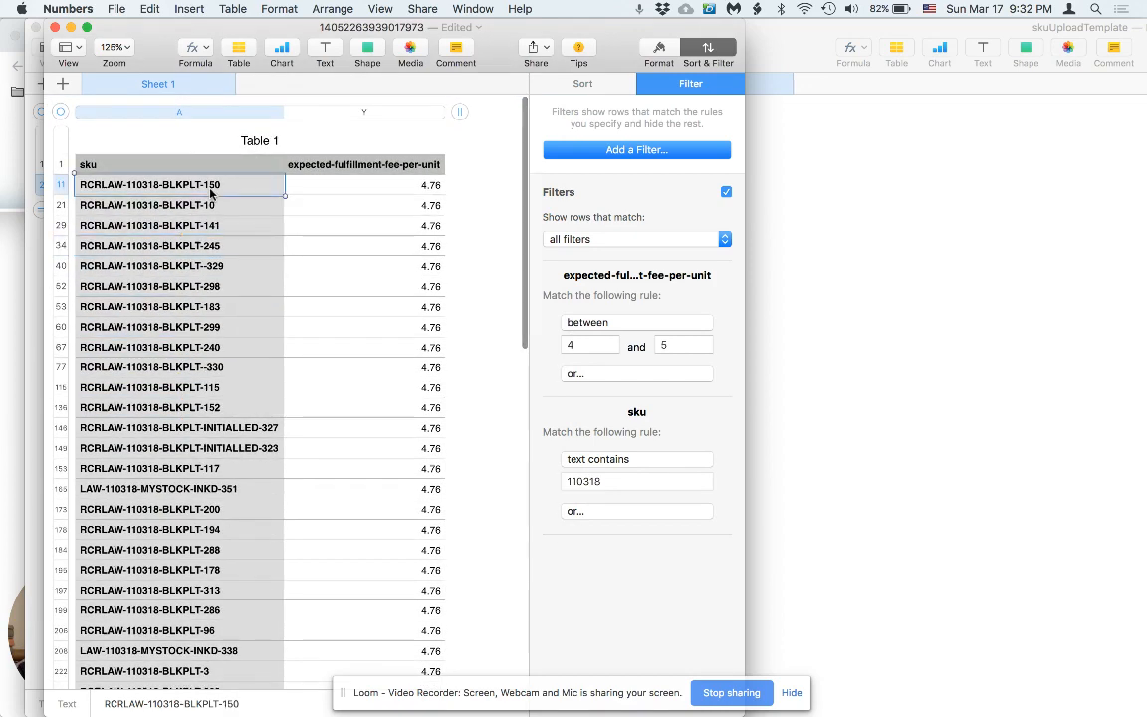
pyautogui.press('super+shift+Down')
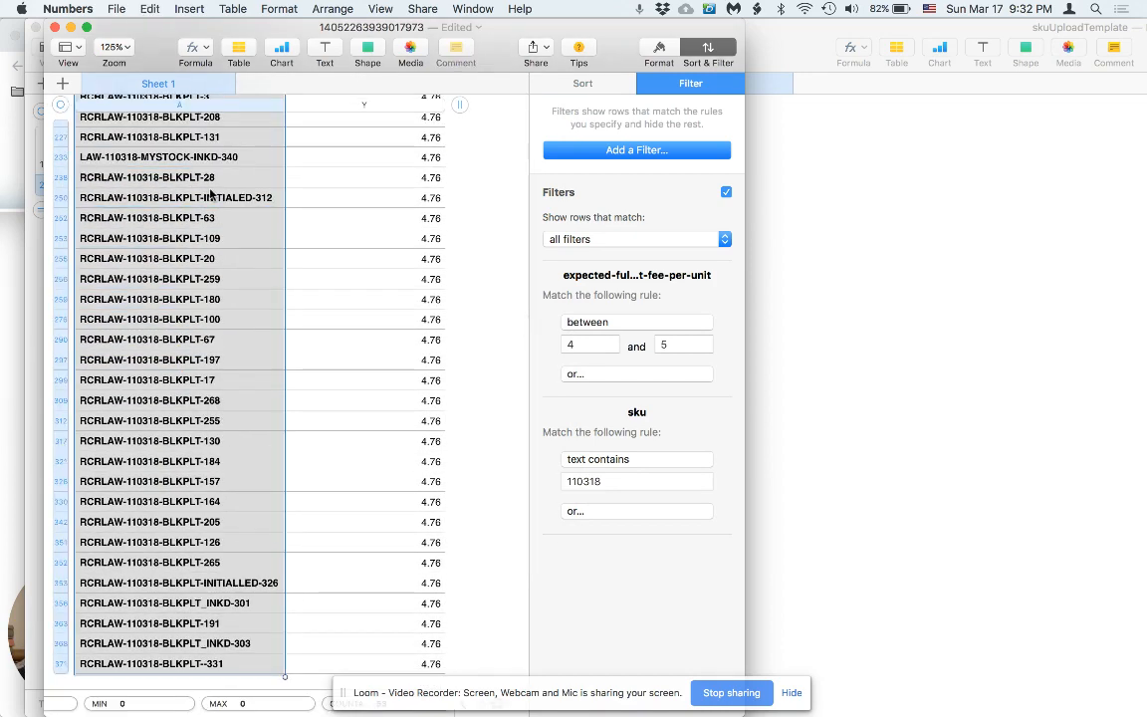
pyautogui.click(761, 338)
pyautogui.click(680, 167)
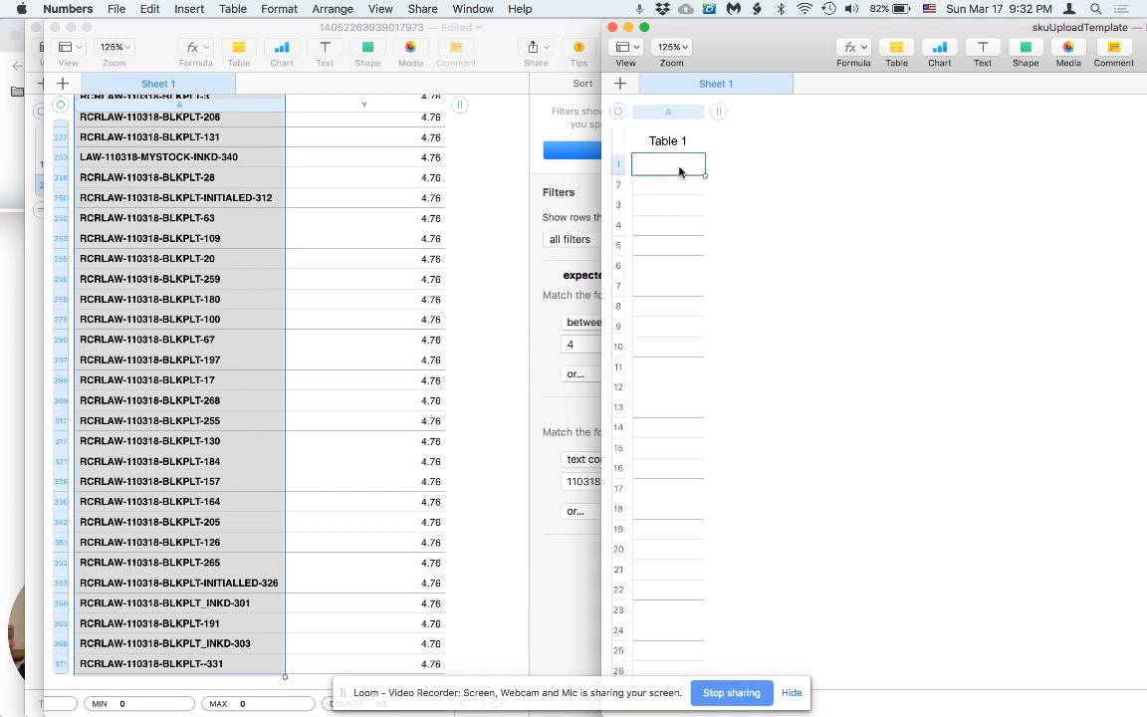
pyautogui.press('super+v')
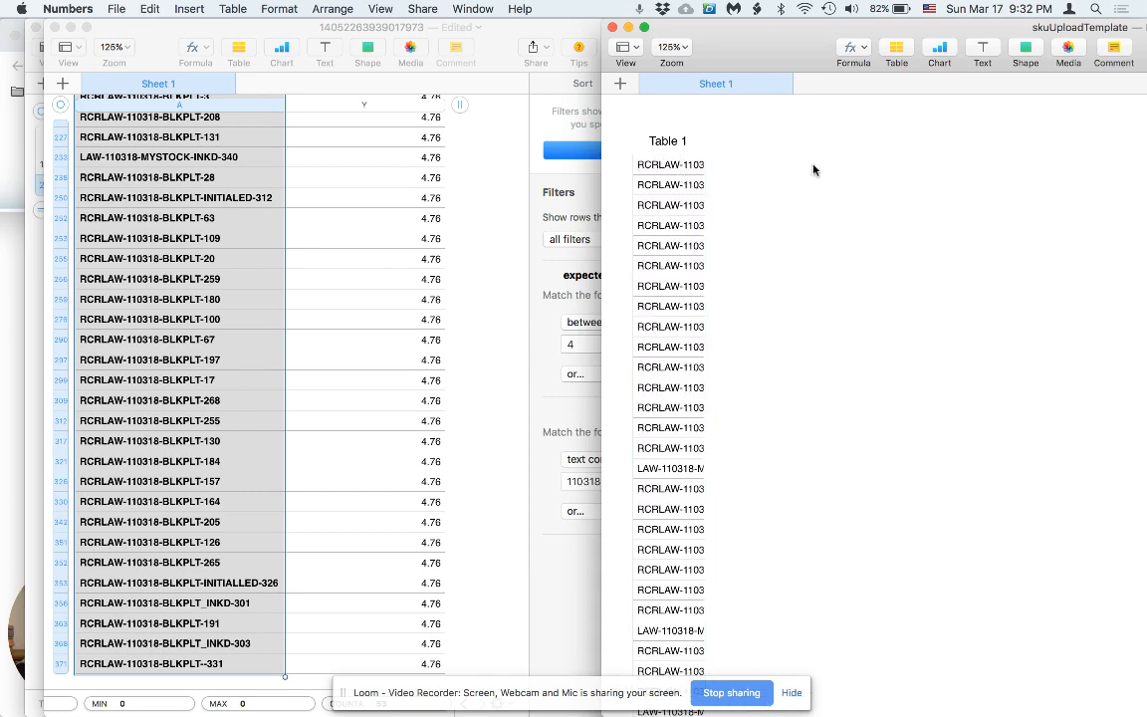
# Export the skuUploadTemplate spreadsheet to CSV, saving it as LRGSKUs.csv in Documents.
pyautogui.click(113, 10)
pyautogui.moveTo(164, 174)
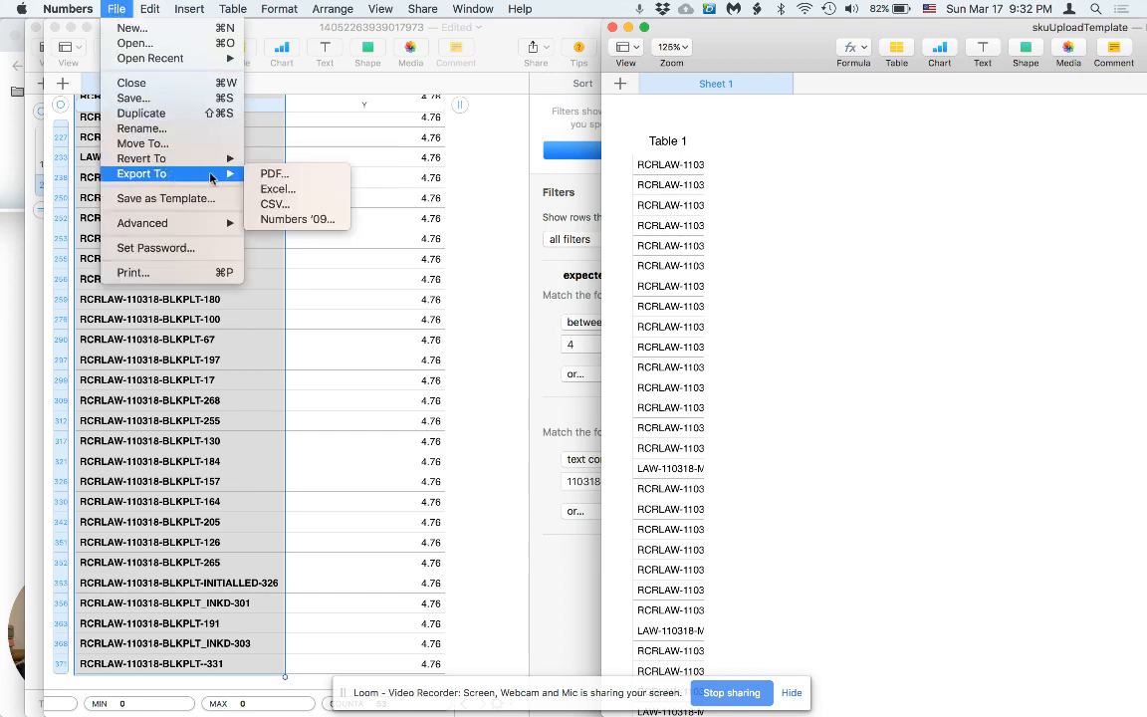
pyautogui.click(274, 204)
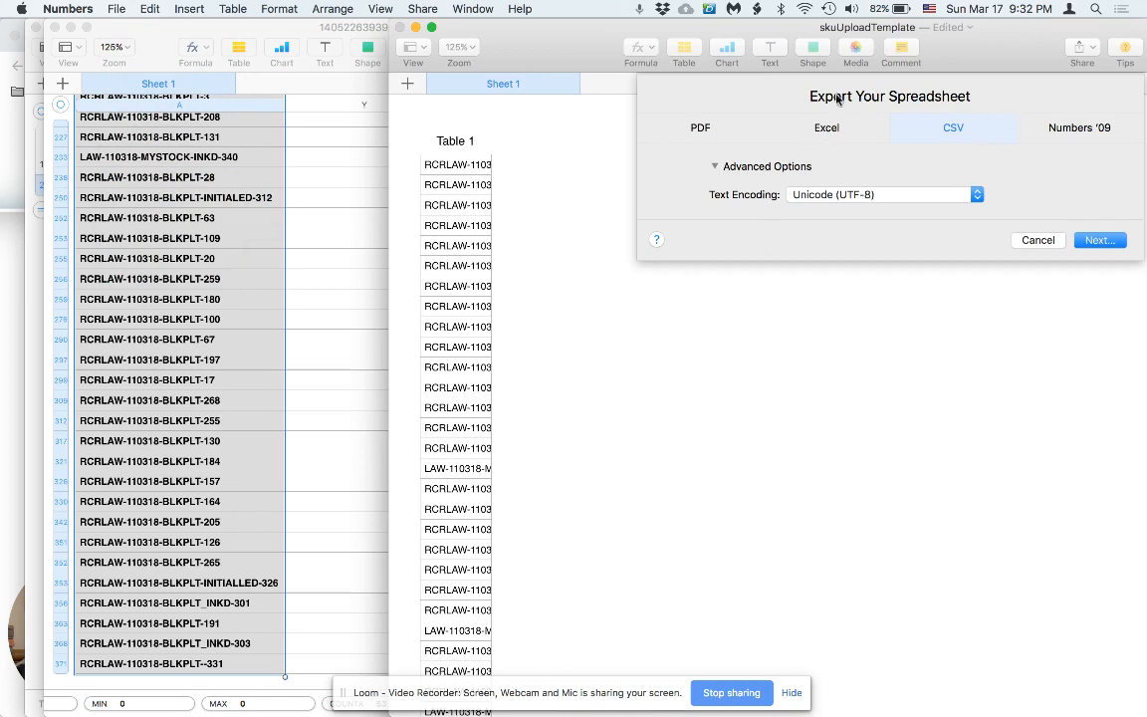
pyautogui.click(1095, 240)
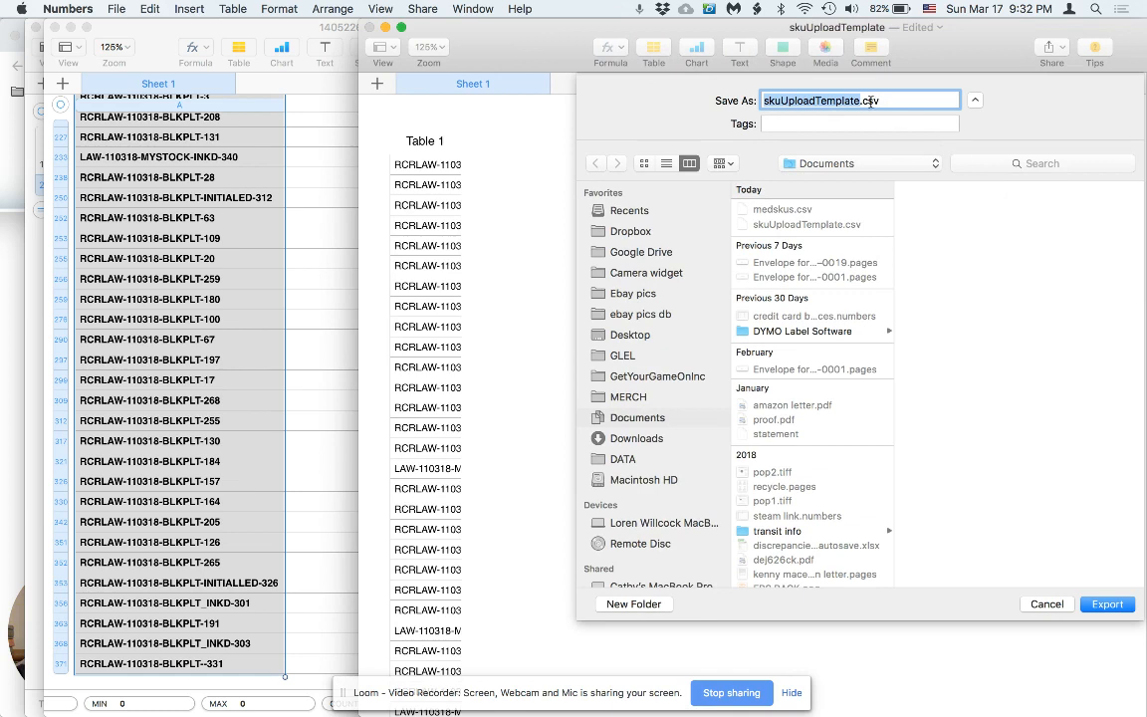
pyautogui.write('LRGS')
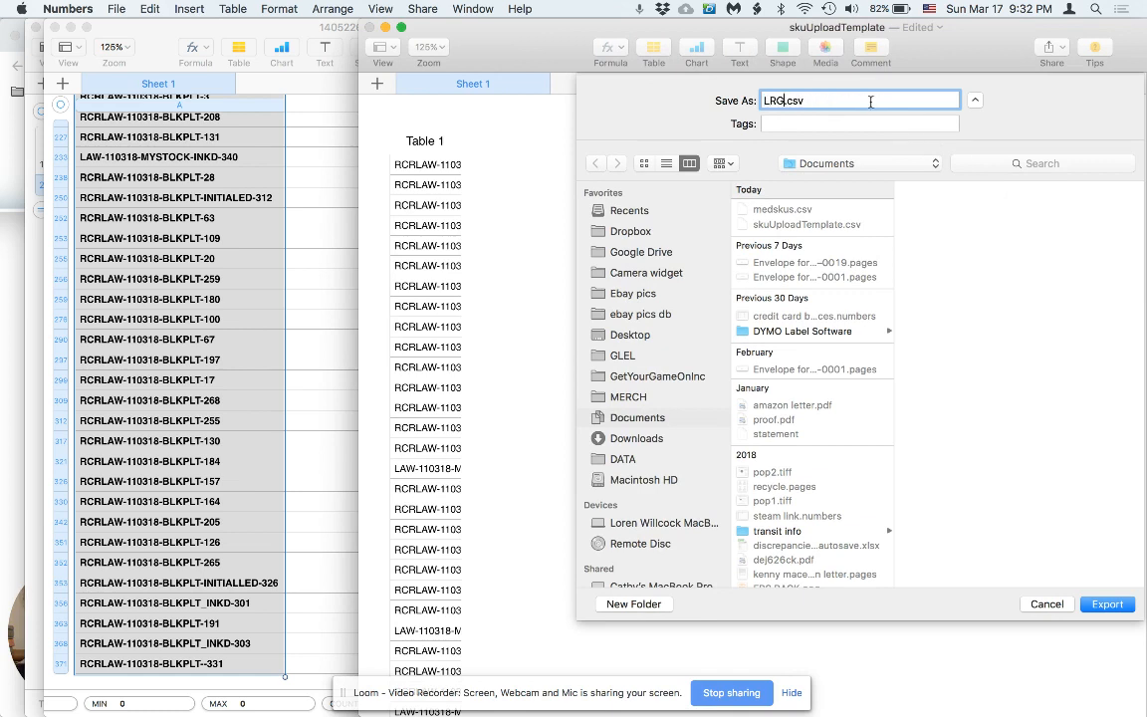
pyautogui.write('KUs')
pyautogui.press('Return')
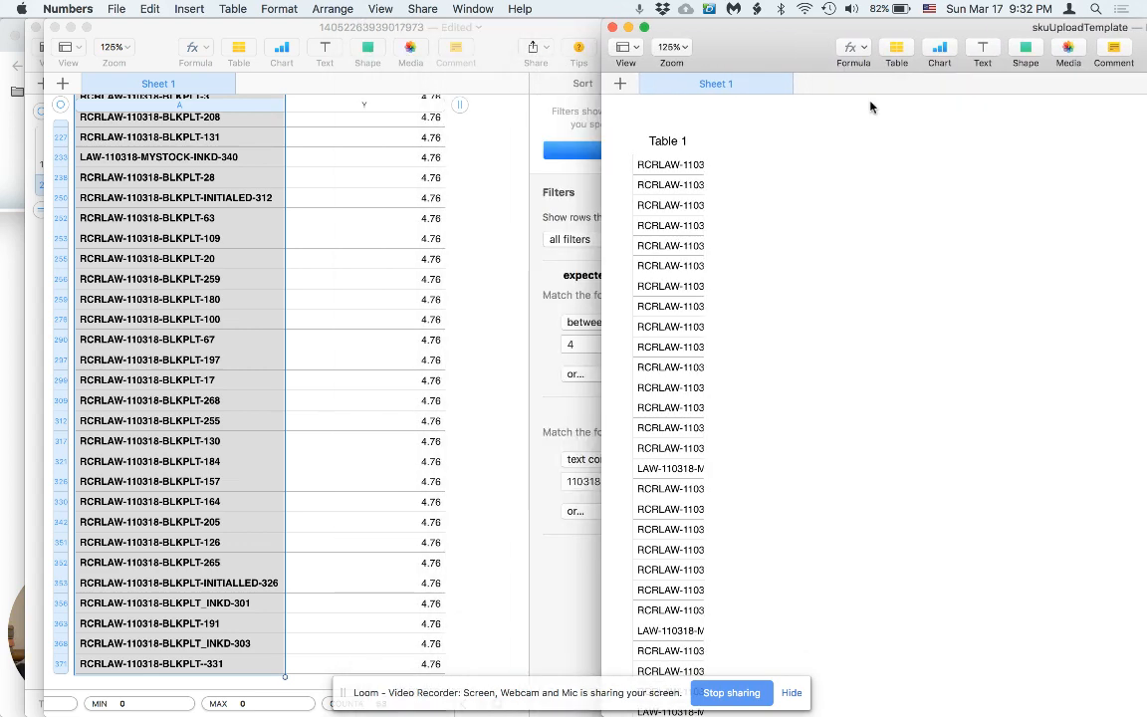
# In the browser, select LRGSKUs.csv from Documents and upload it to the RepriceIt template.
pyautogui.press('super+Tab')
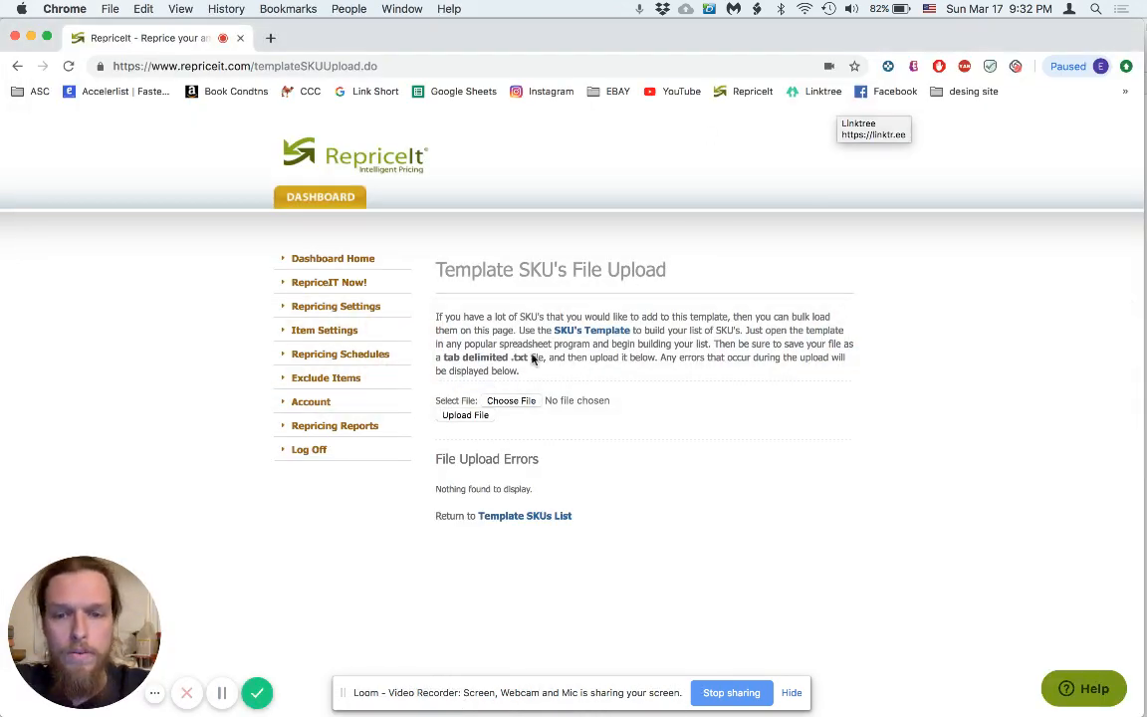
pyautogui.click(512, 400)
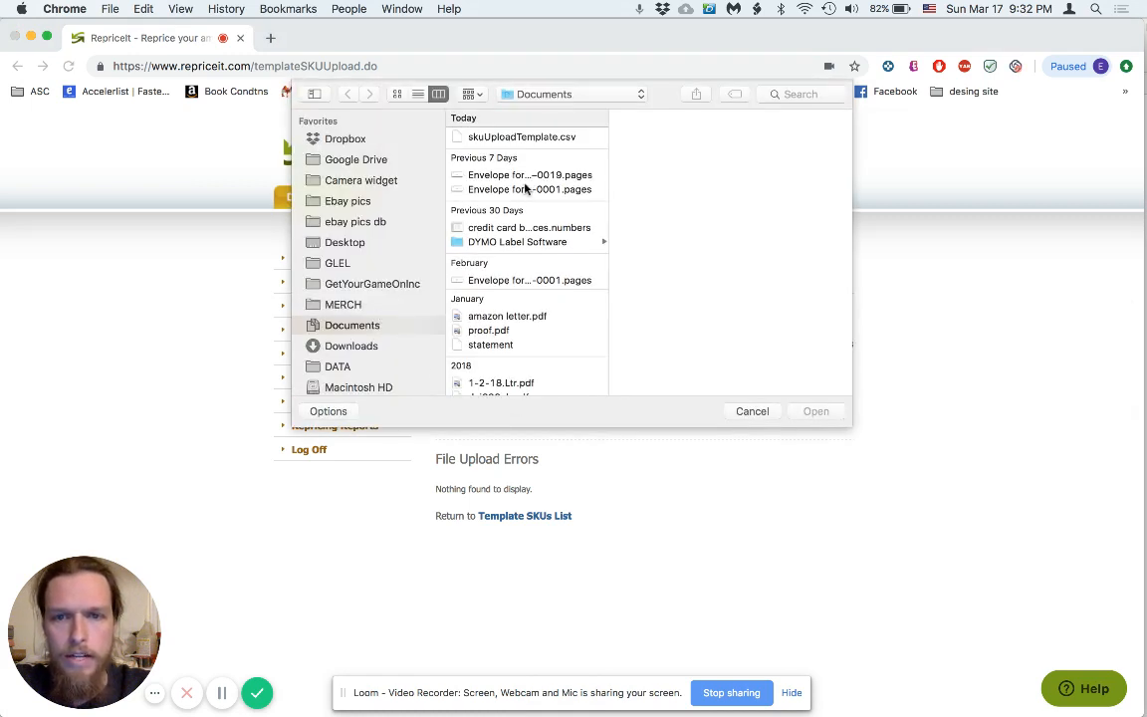
pyautogui.click(456, 136)
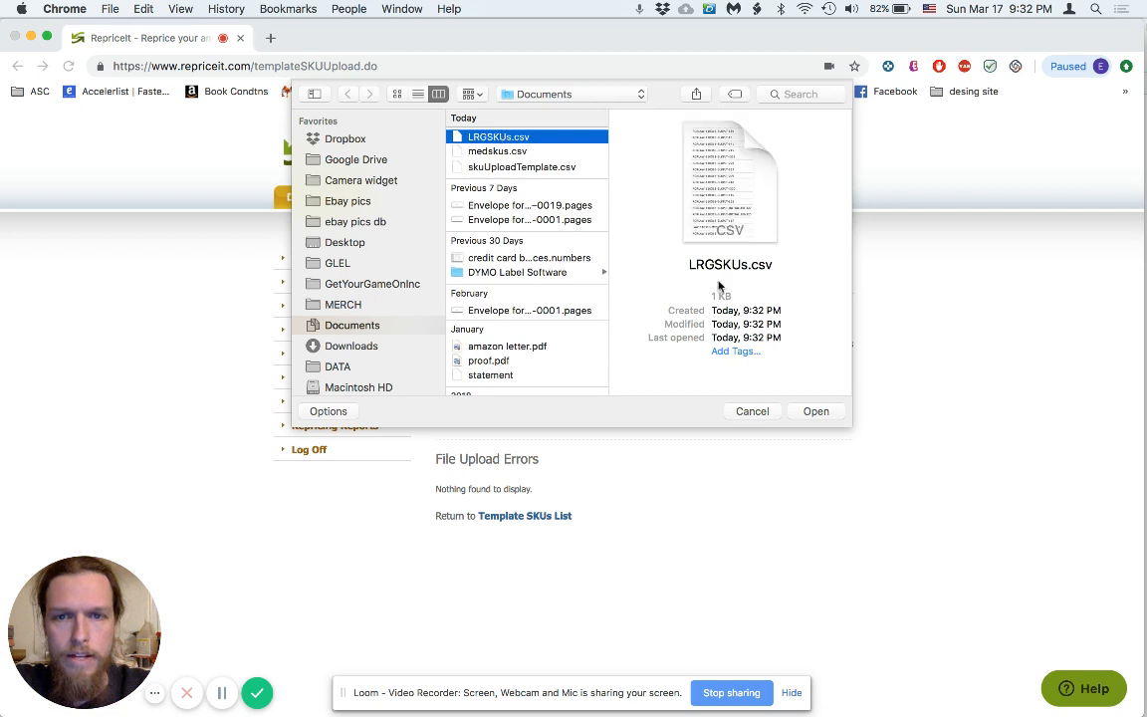
pyautogui.click(815, 411)
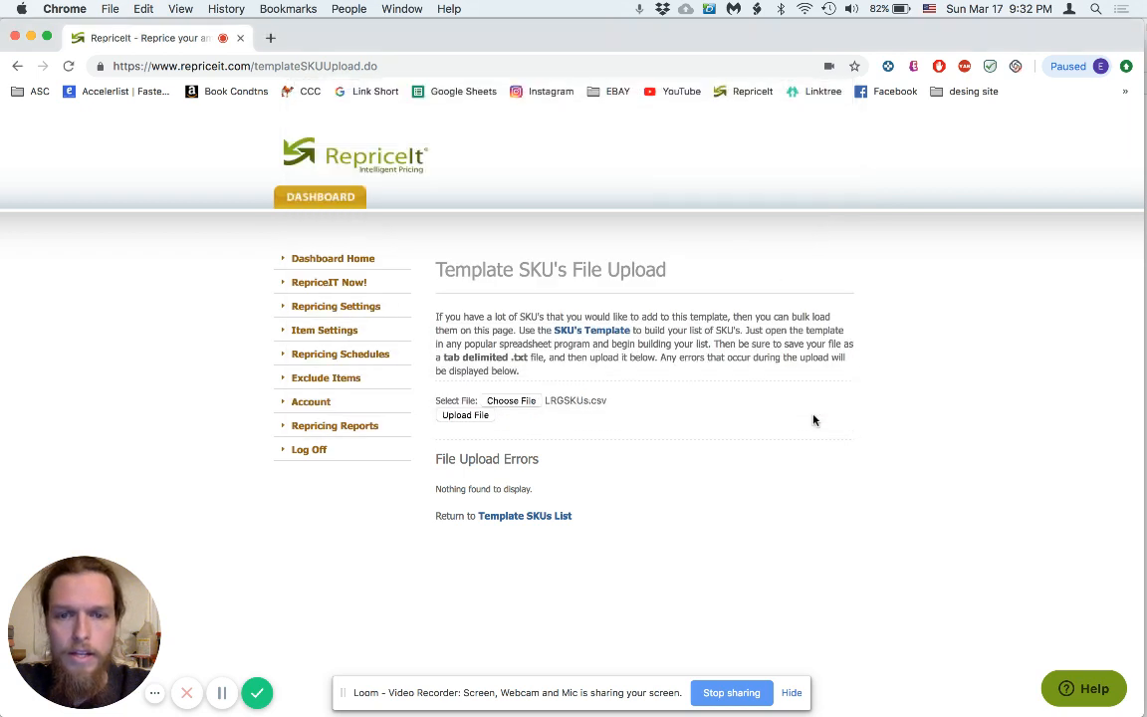
pyautogui.click(480, 415)
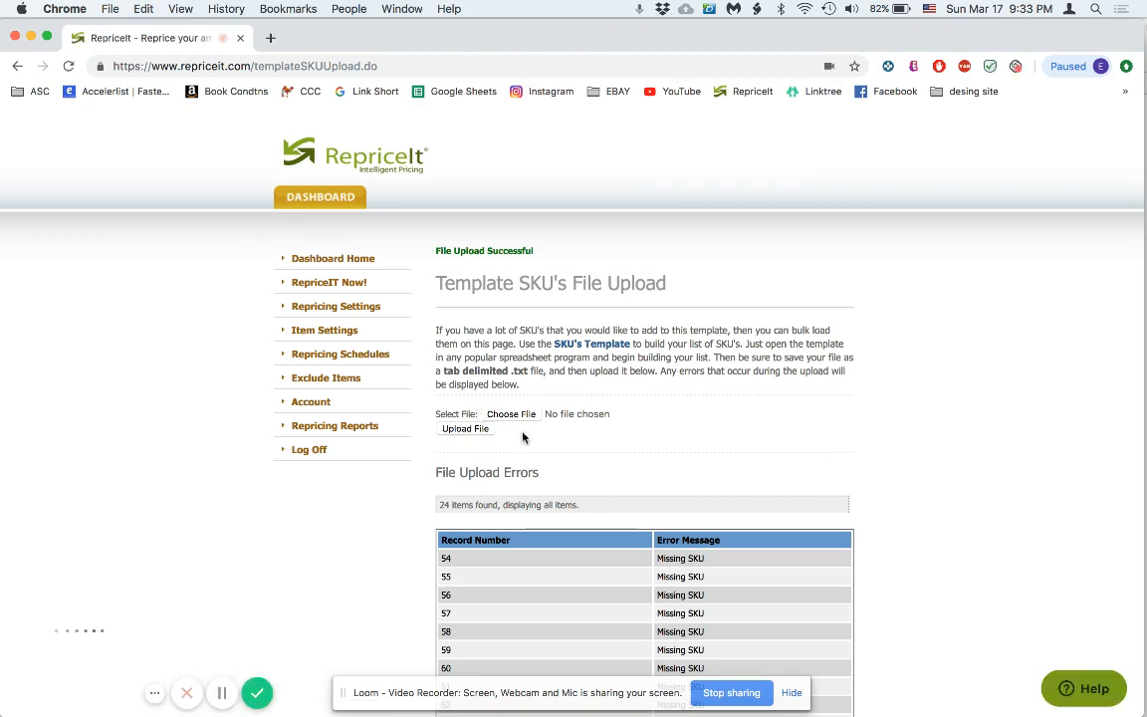
# Open the Template SKUs List and scroll through it to verify the 53 SKUs, including the 110318 entries.
pyautogui.scroll(-5, 756, 530)
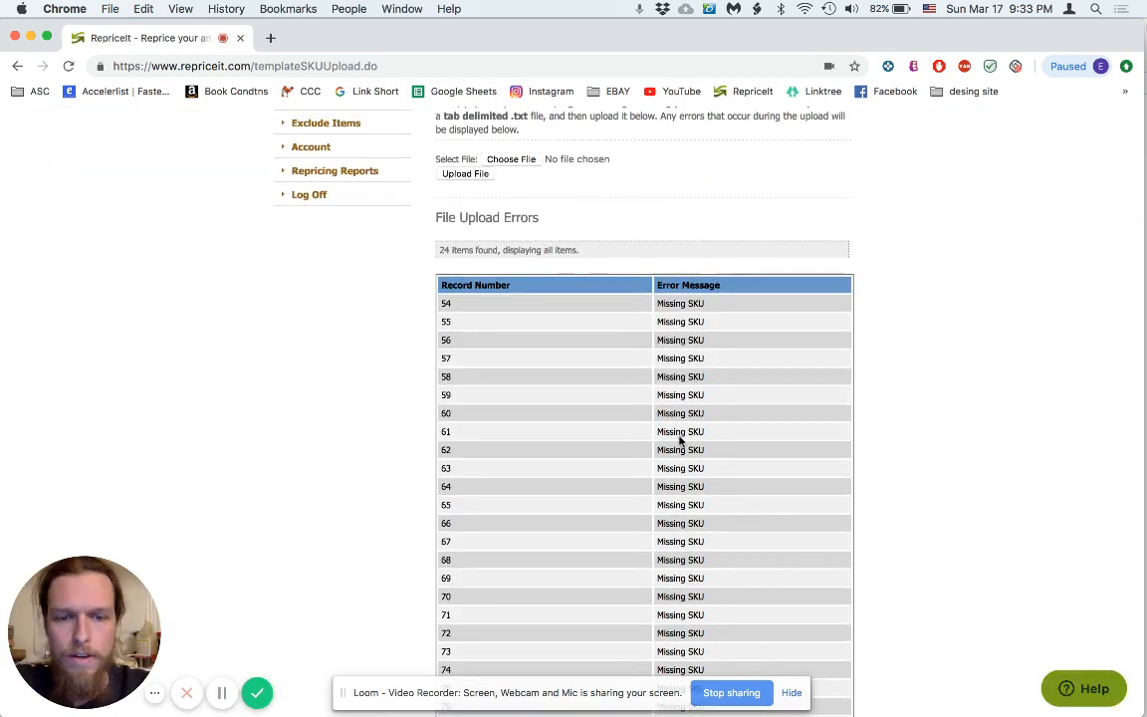
pyautogui.scroll(-3, 680, 439)
pyautogui.scroll(-5, 680, 439)
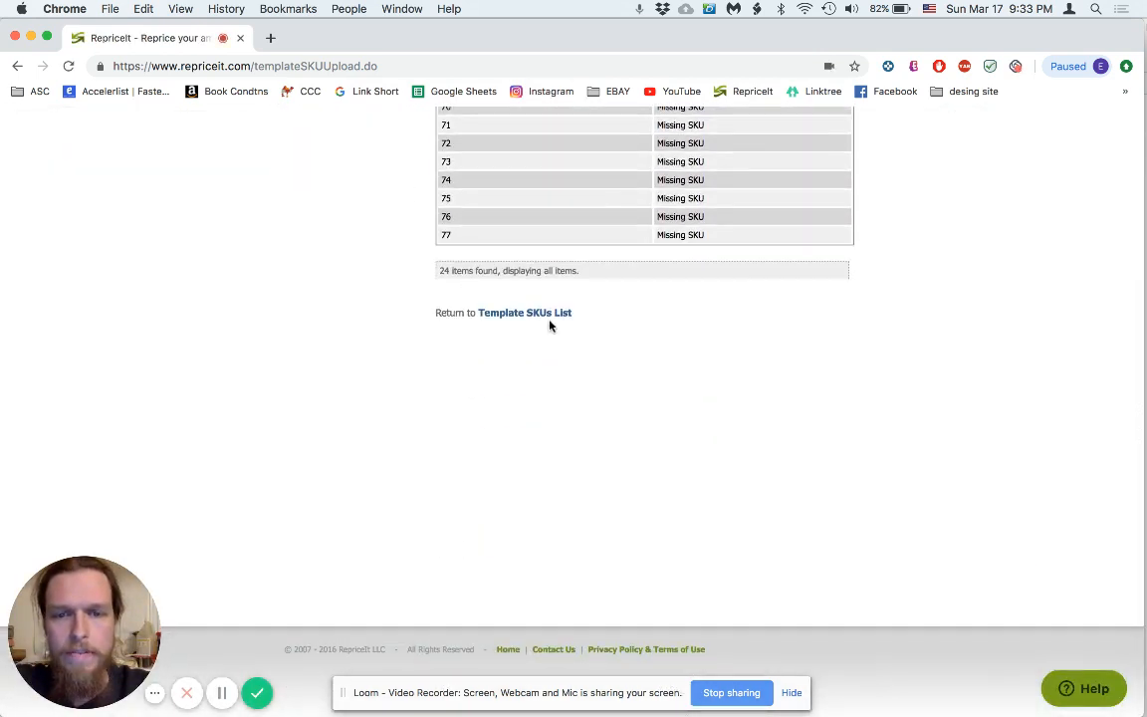
pyautogui.click(554, 314)
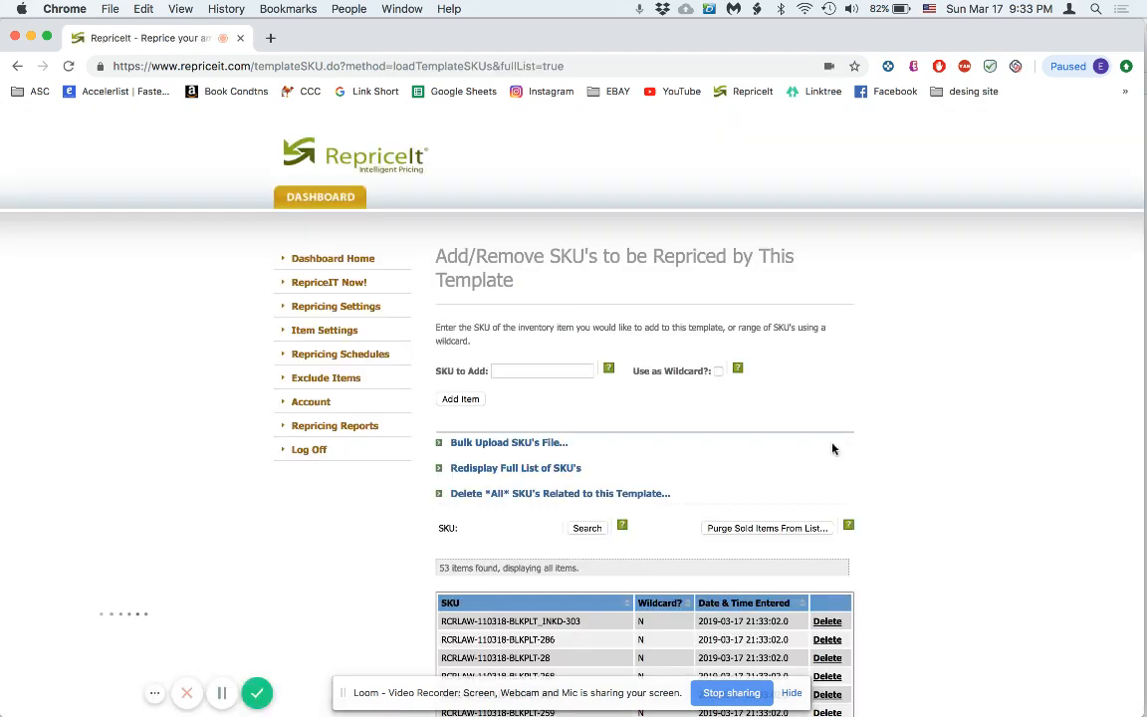
pyautogui.scroll(-5, 832, 443)
pyautogui.scroll(-3, 832, 444)
pyautogui.scroll(-3, 591, 289)
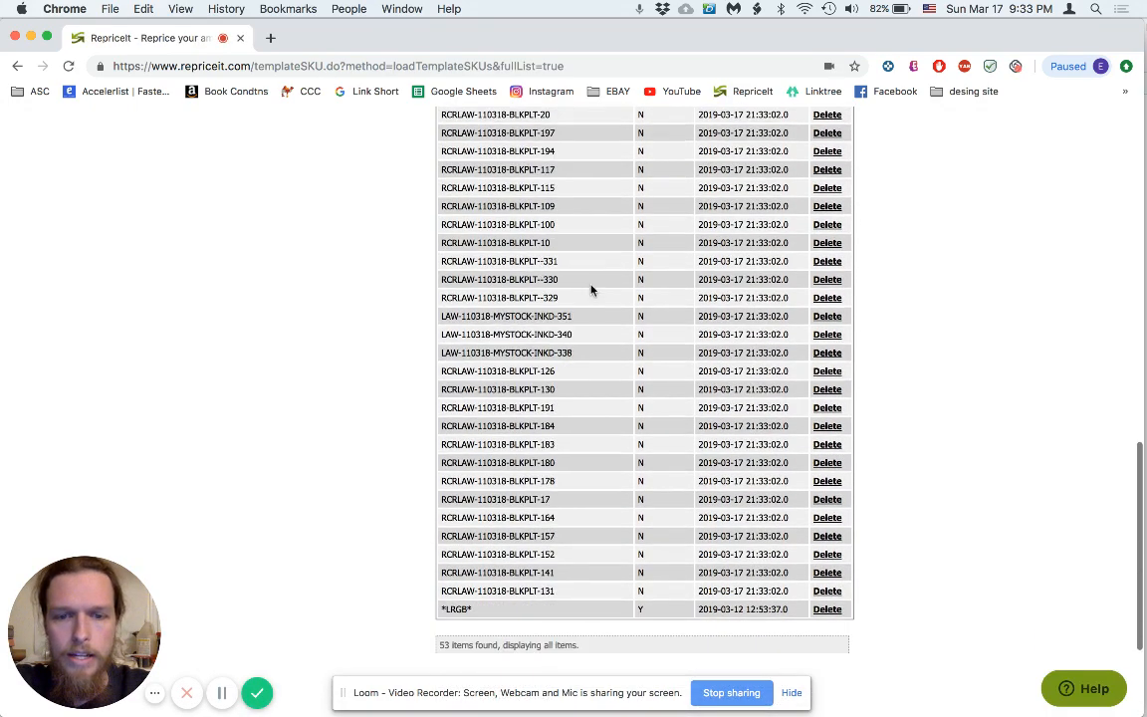
pyautogui.scroll(5, 591, 288)
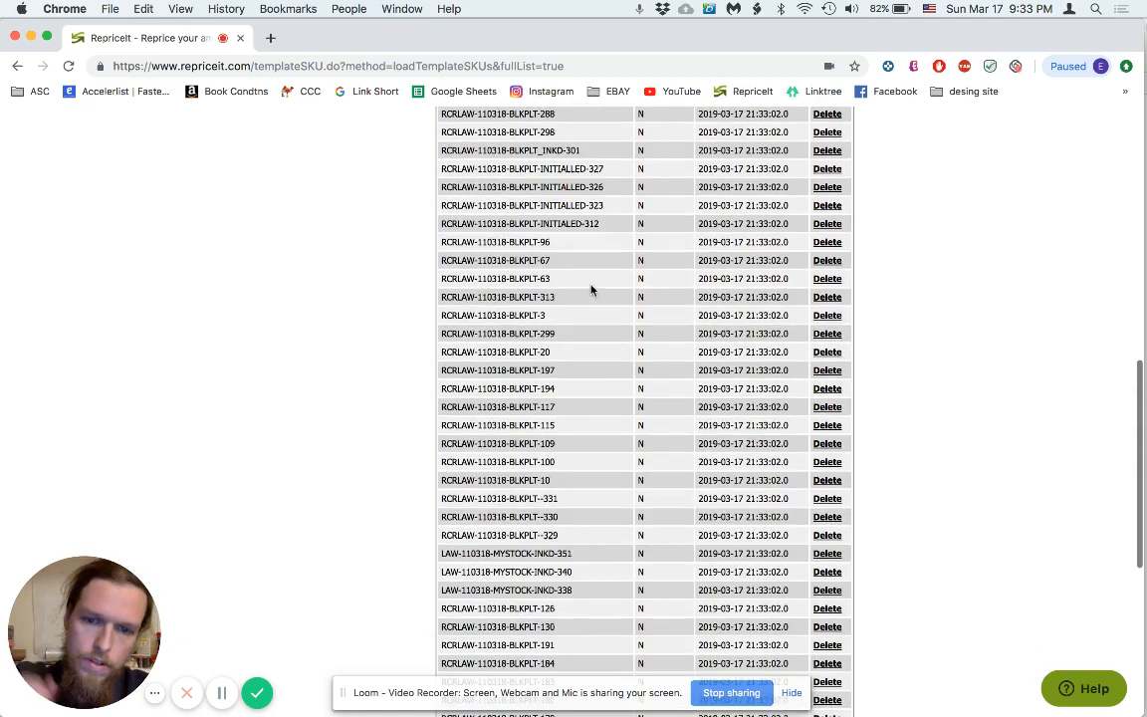
pyautogui.scroll(2, 591, 288)
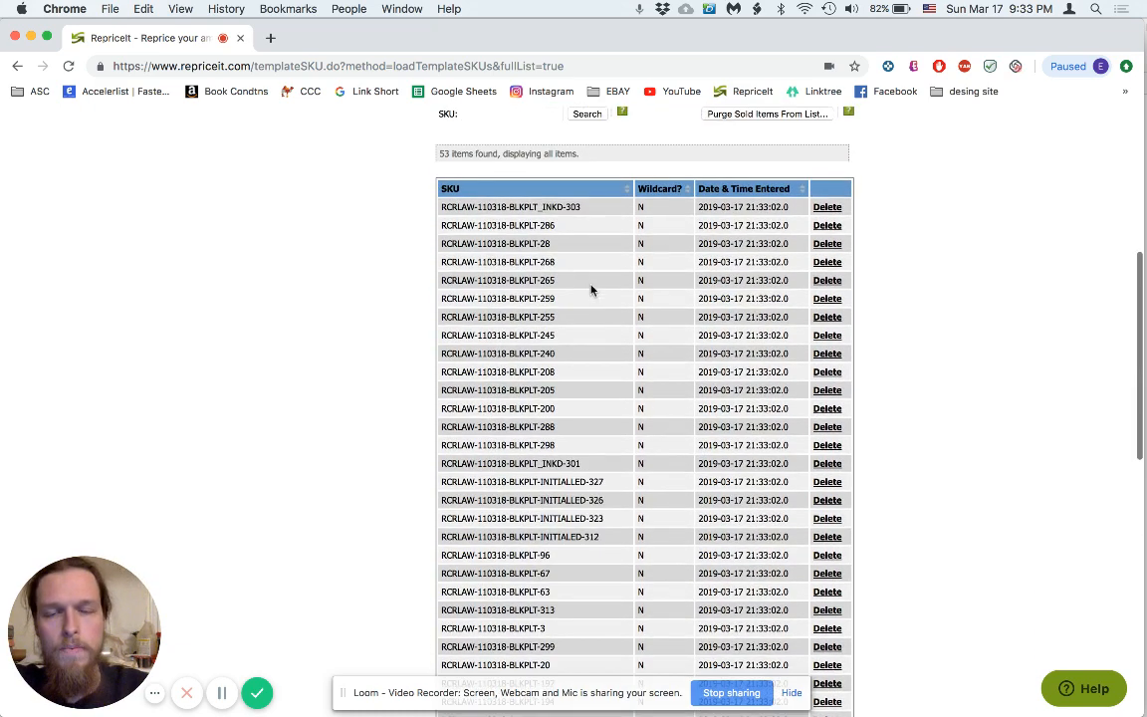